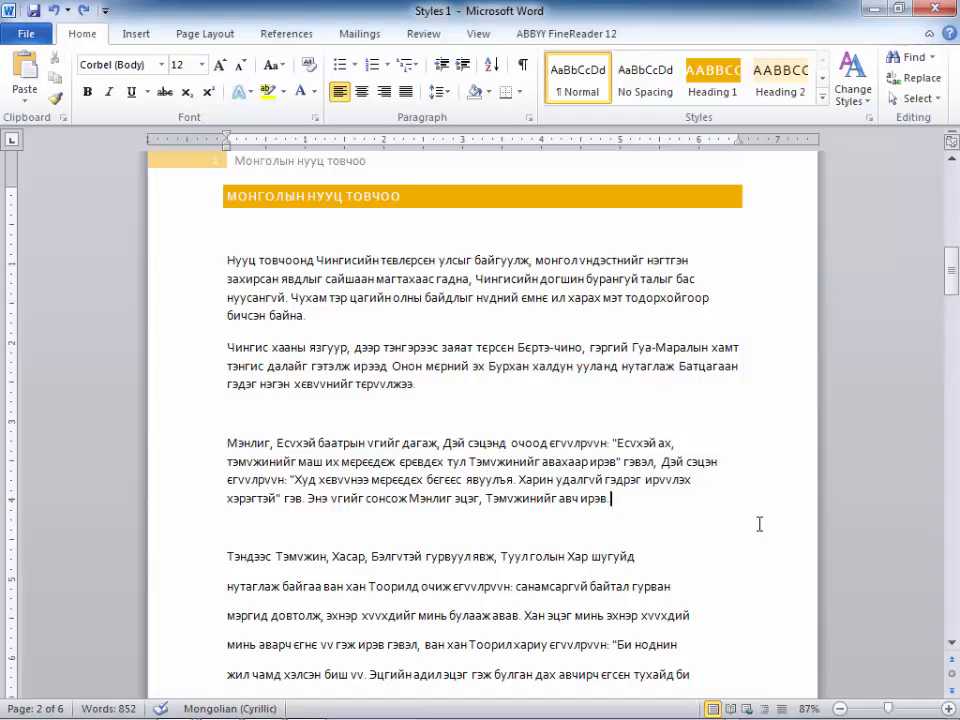
pyautogui.click(136, 33)
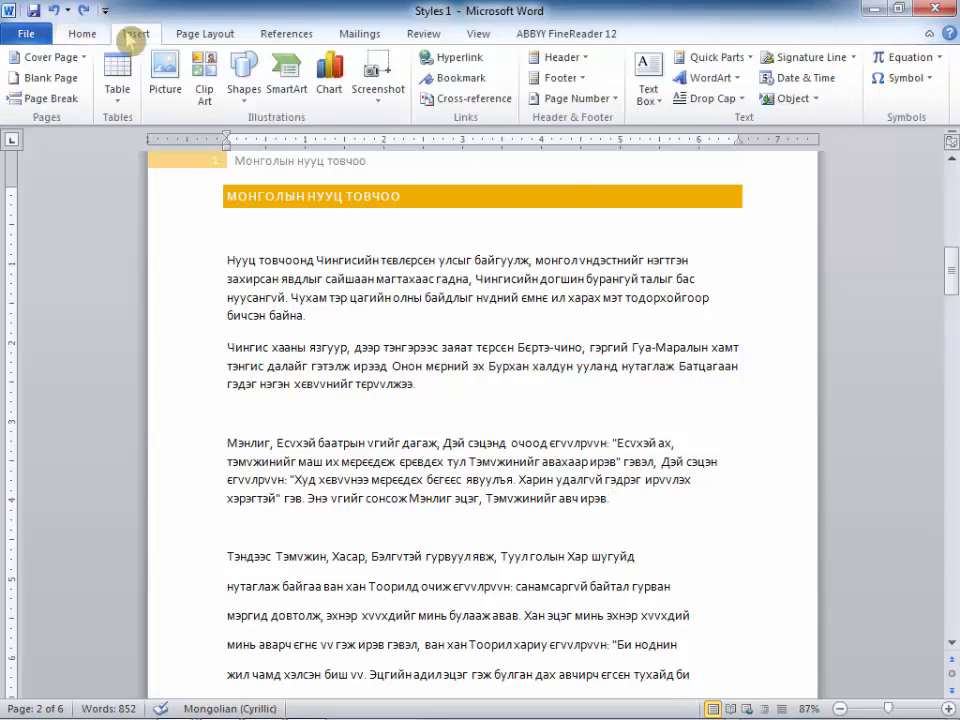
pyautogui.click(665, 107)
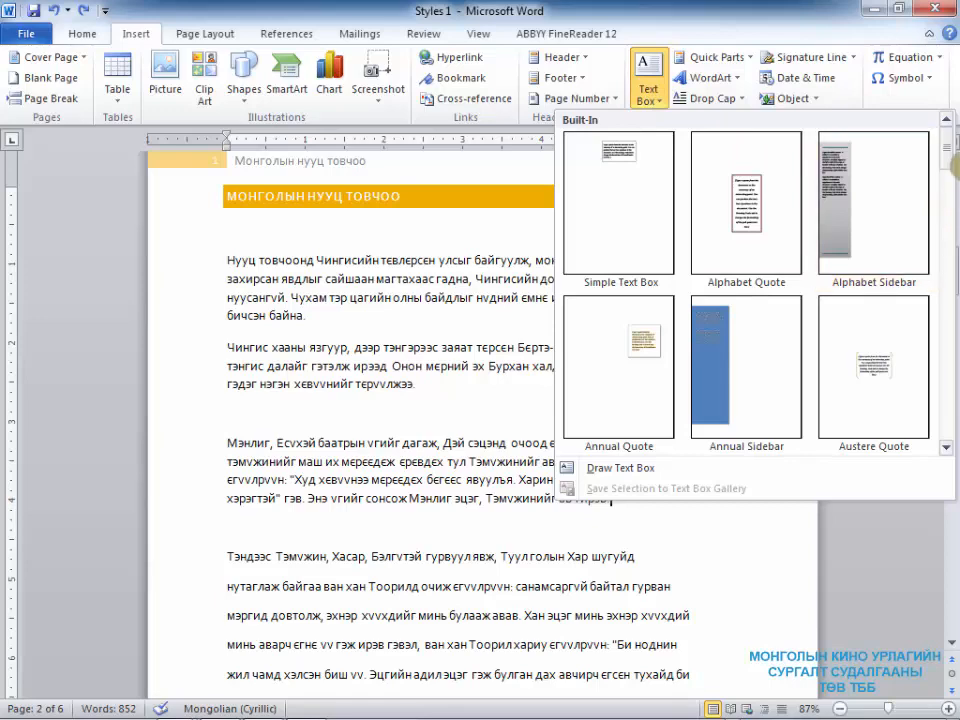
pyautogui.moveTo(951, 167)
pyautogui.mouseDown()
pyautogui.moveTo(953, 236)
pyautogui.moveTo(952, 160)
pyautogui.mouseUp()
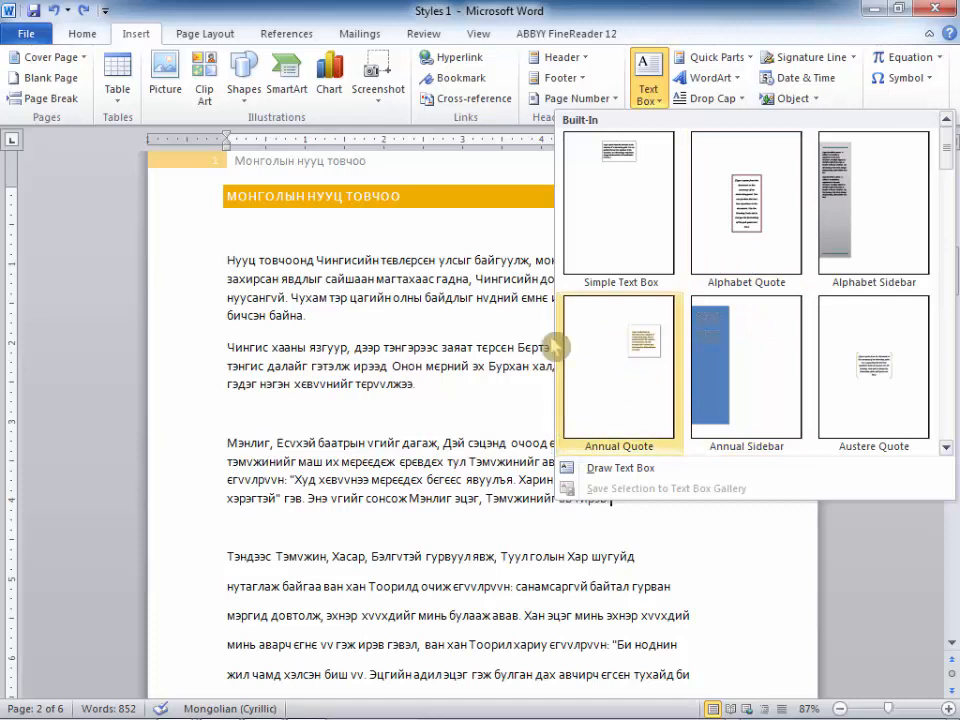
pyautogui.click(448, 410)
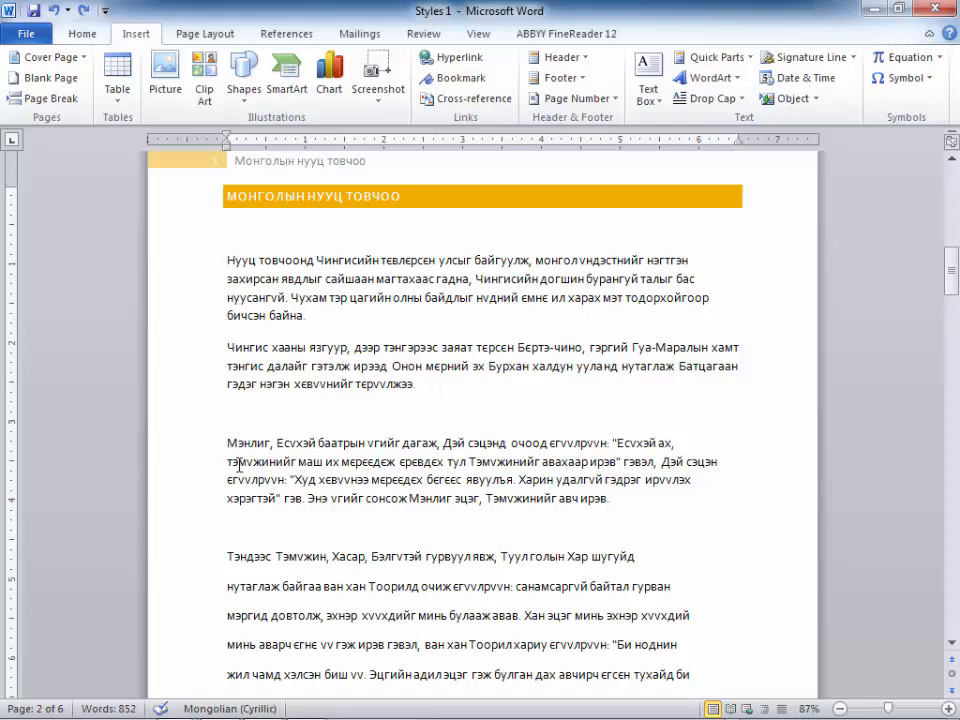
# - Insert a Motion Quote text box containing the third paragraph's passage from "тэмvжинийг маш их" through "явуулъя"
pyautogui.moveTo(229, 463); pyautogui.dragTo(516, 476)
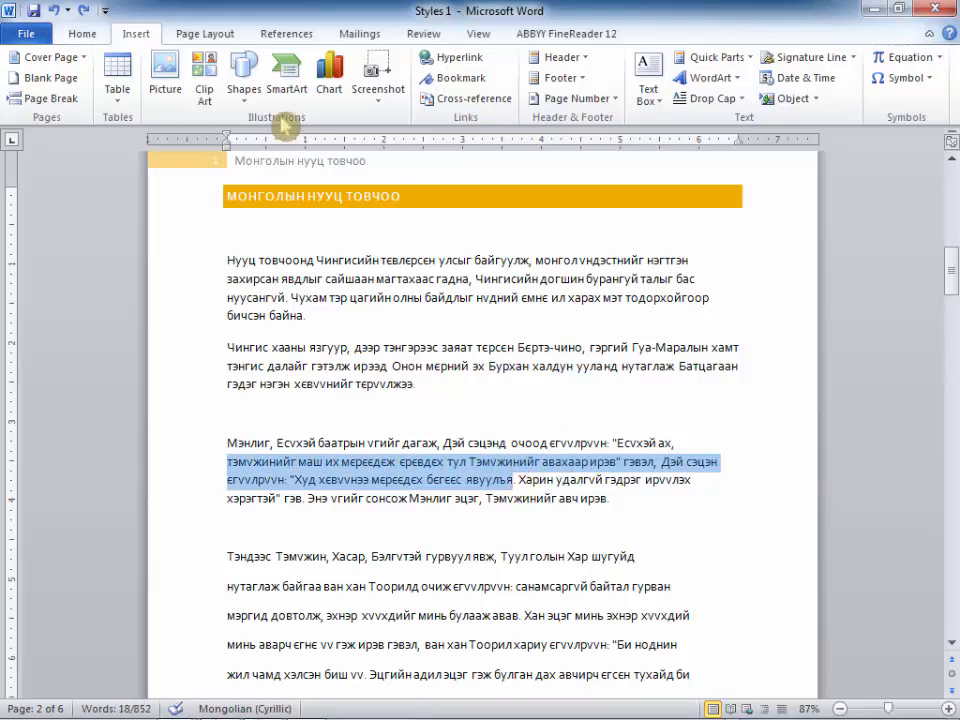
pyautogui.click(655, 95)
pyautogui.scroll(-5, 950, 170)
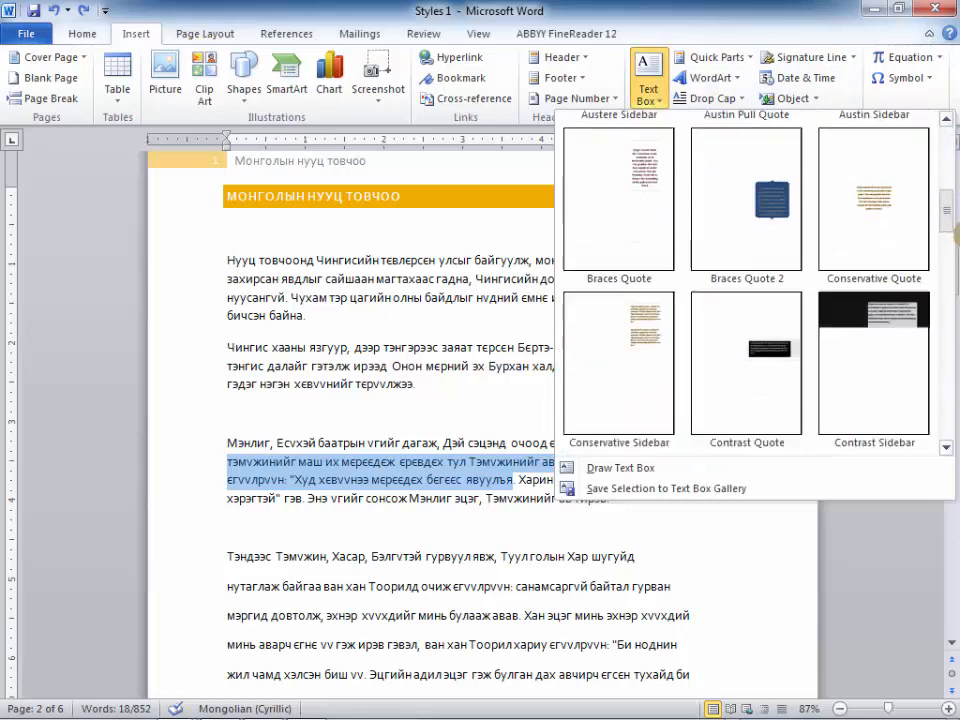
pyautogui.scroll(-3, 746, 280)
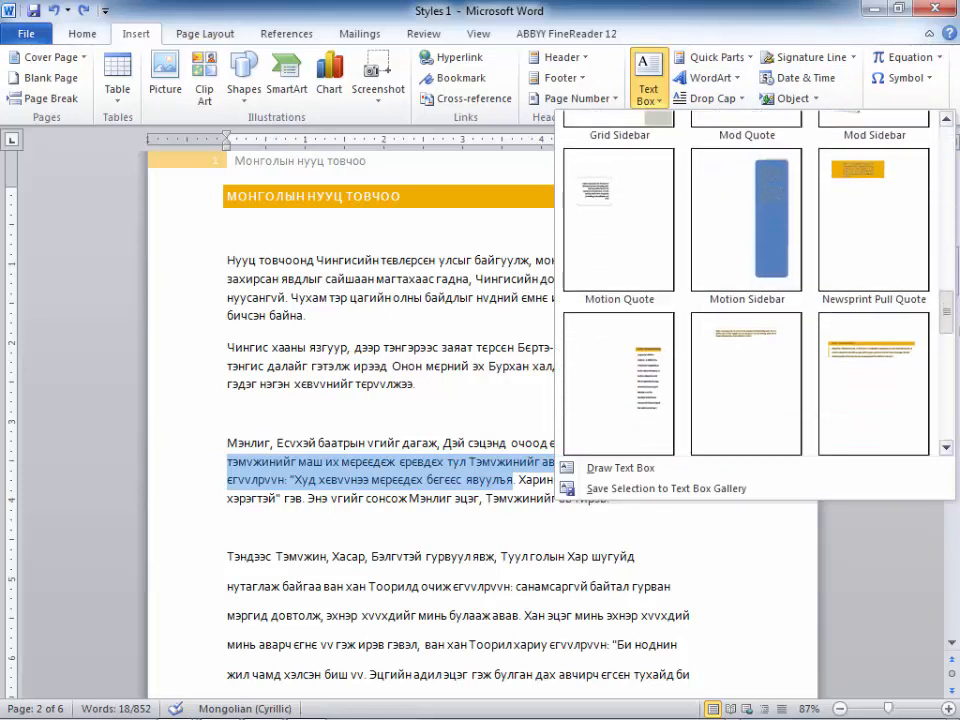
pyautogui.click(620, 212)
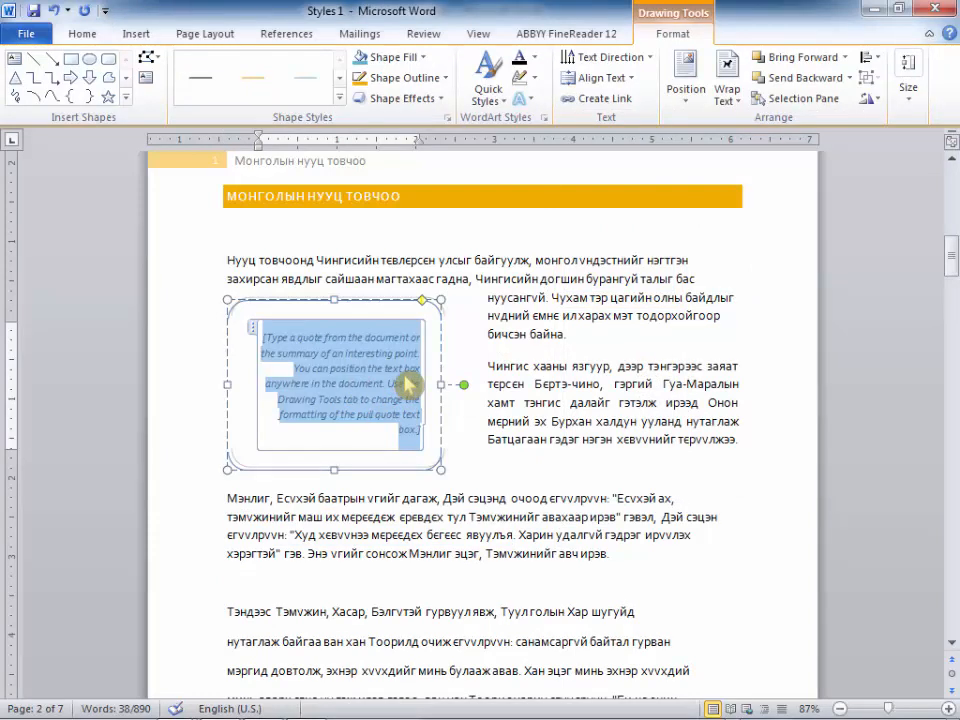
pyautogui.write('тэмүжинийг маш их мөрөөдөж өрвөдөх тул Тэмүжинийг авахаар ирэв" гэвэл, Дэй сэцэн өгүүлрүүн: "Худ хөвүүнээ мөрөөдөх бөгөөс явуулъя.')
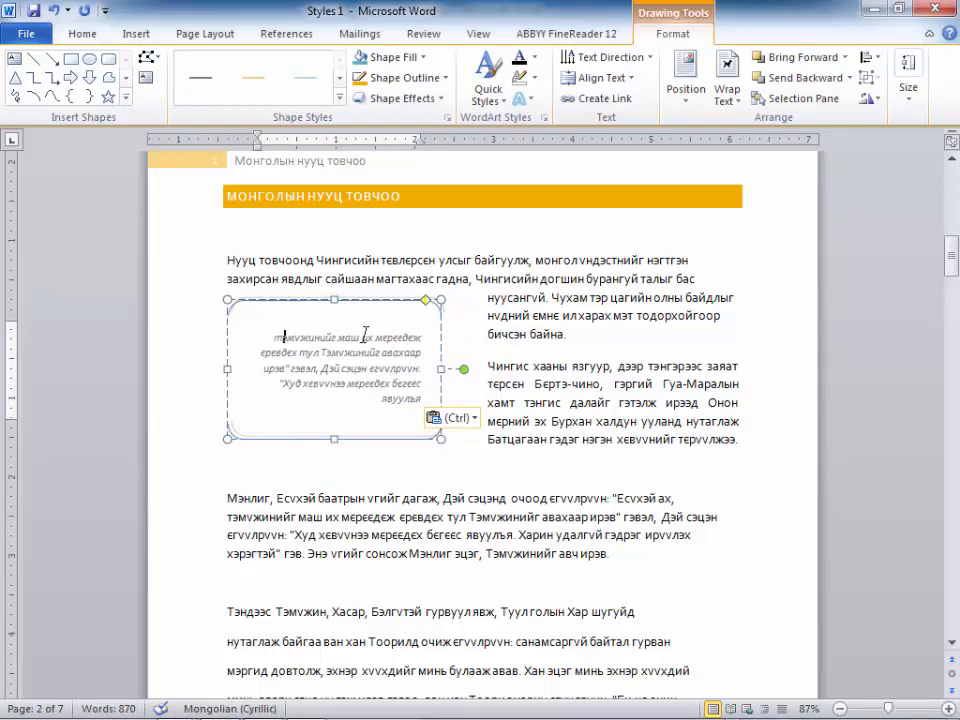
# - Capitalize the first letter of the pull quote and add "..." at its end
pyautogui.press('BackSpace')
pyautogui.press('BackSpace')
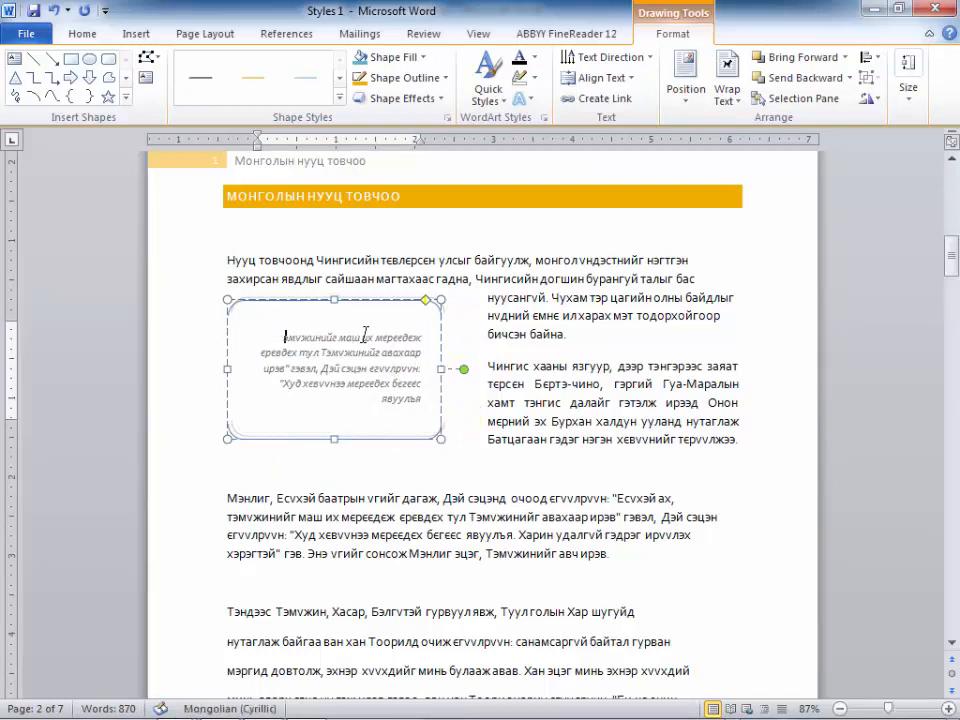
pyautogui.hotkey('alt', 'shift')
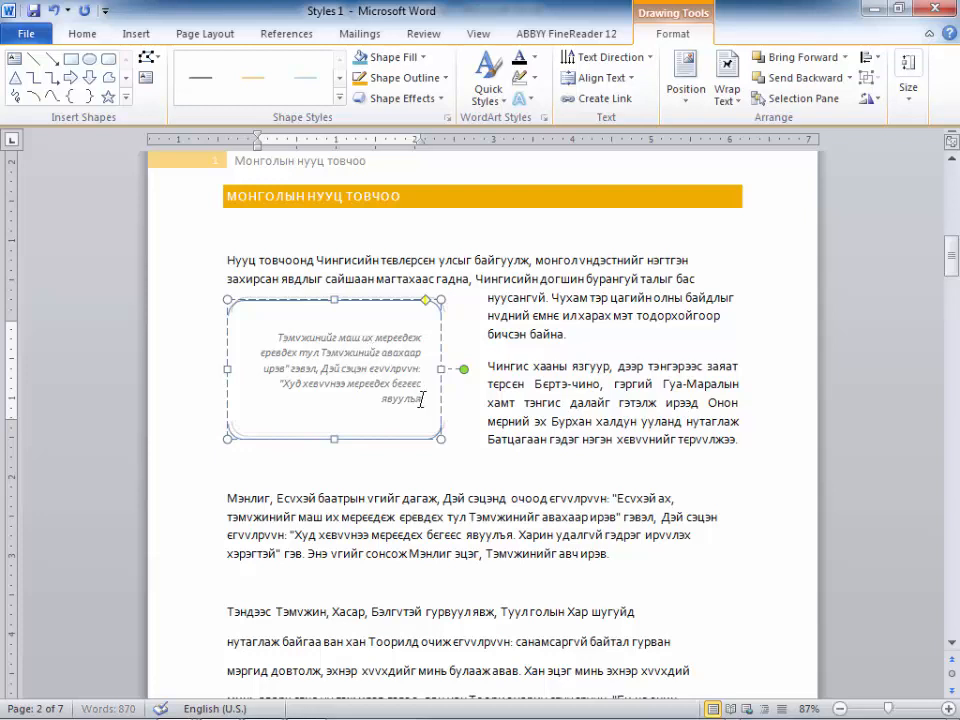
pyautogui.hotkey('alt', 'shift')
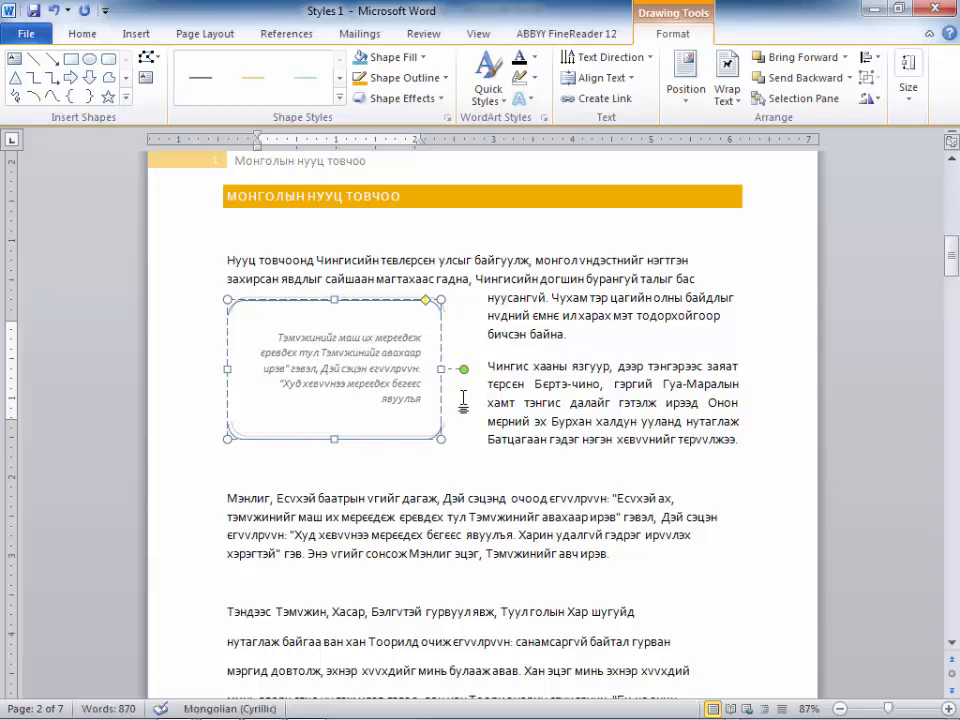
pyautogui.hotkey('alt', 'shift')
pyautogui.write('...')
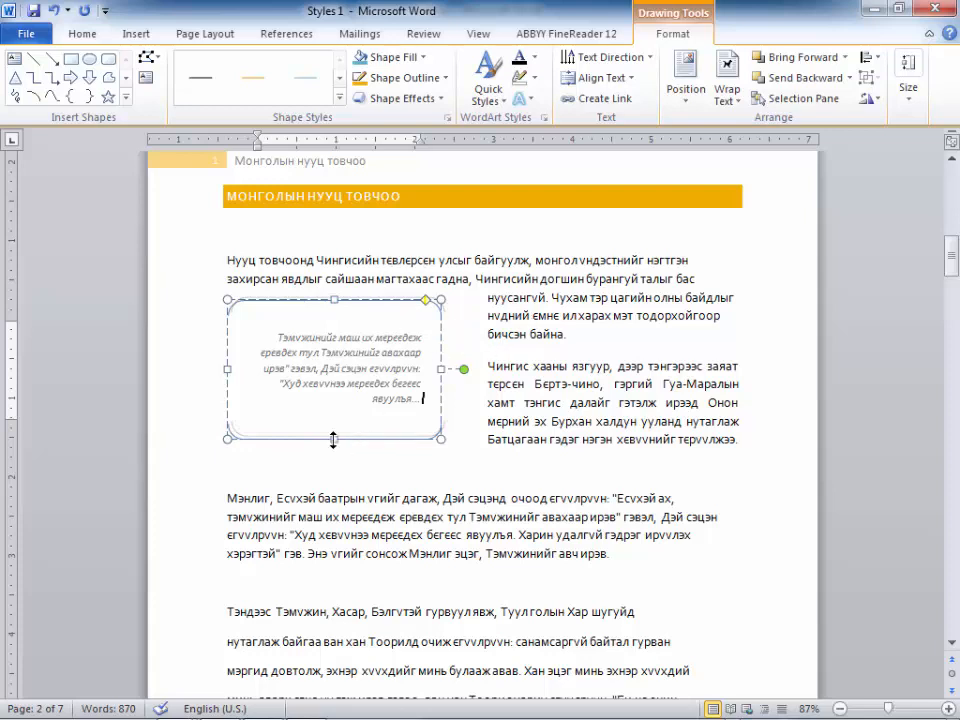
# - Shrink the quote box and place it at the start of the first paragraph with Square text wrapping
pyautogui.moveTo(333, 438); pyautogui.dragTo(333, 418)
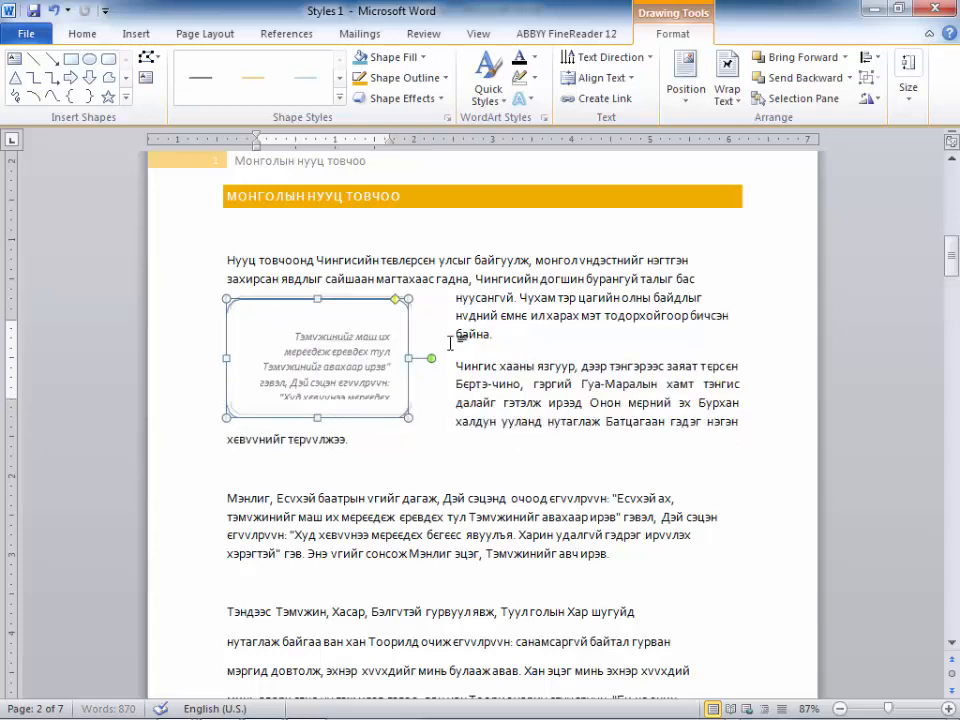
pyautogui.click(688, 86)
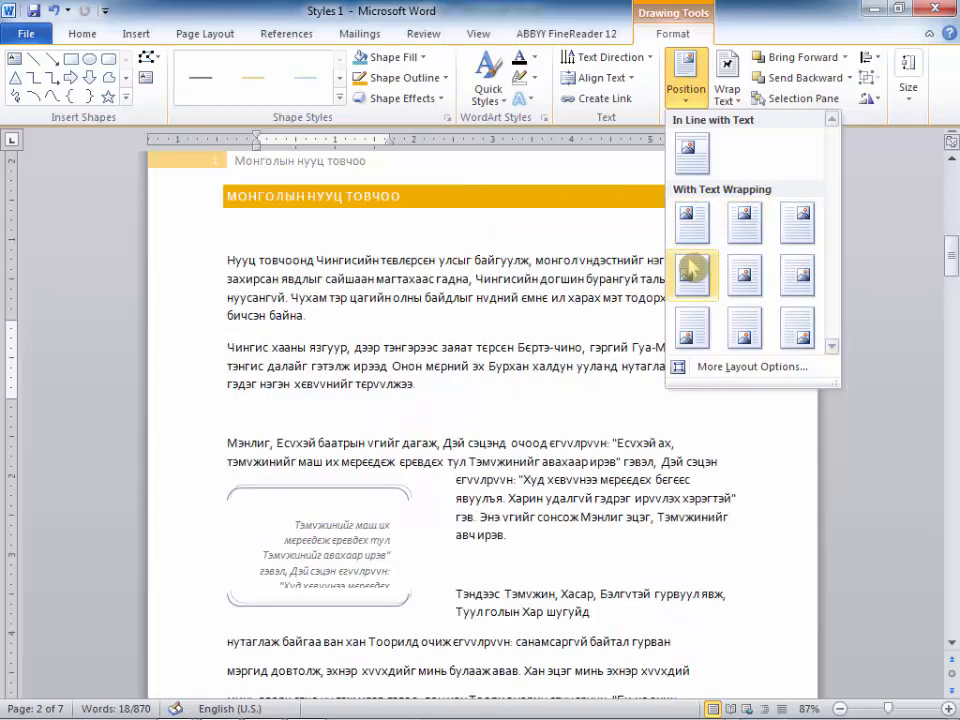
pyautogui.click(704, 157)
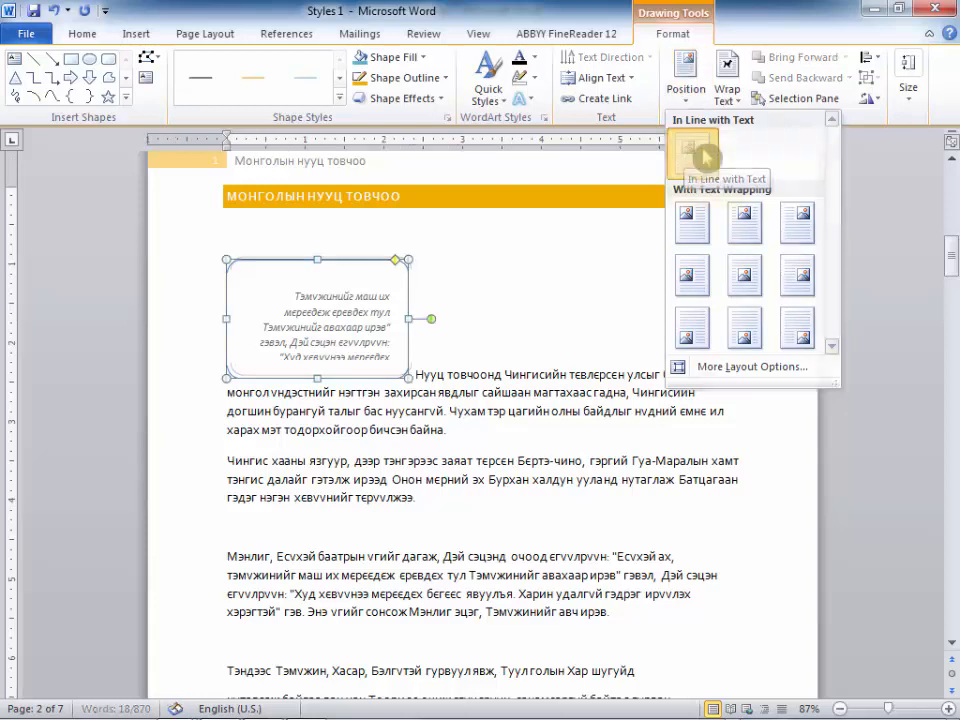
pyautogui.click(727, 82)
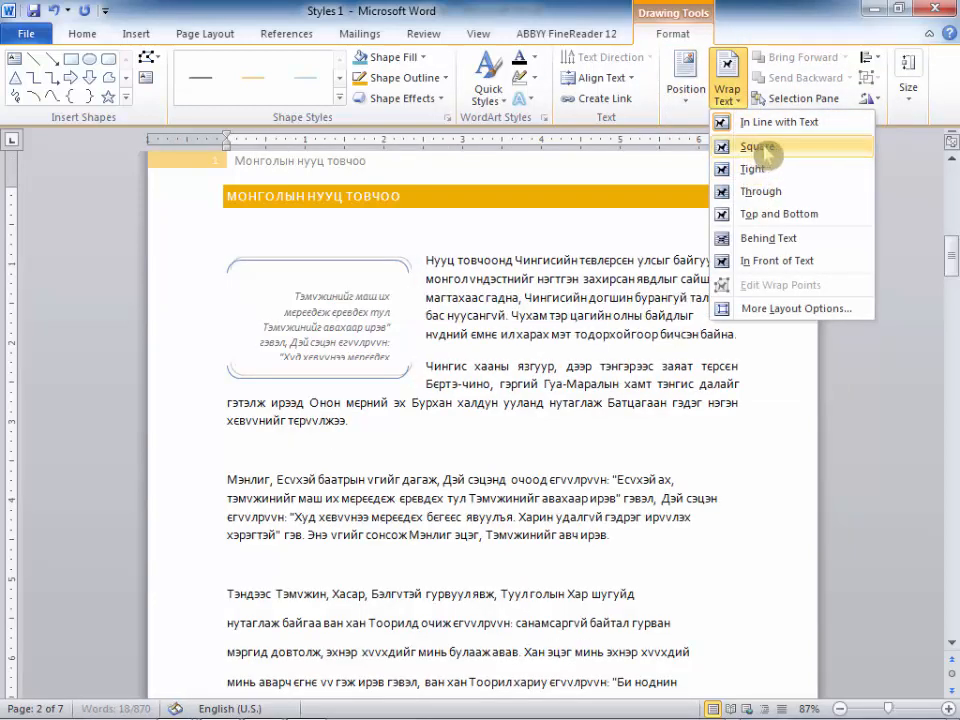
pyautogui.click(760, 147)
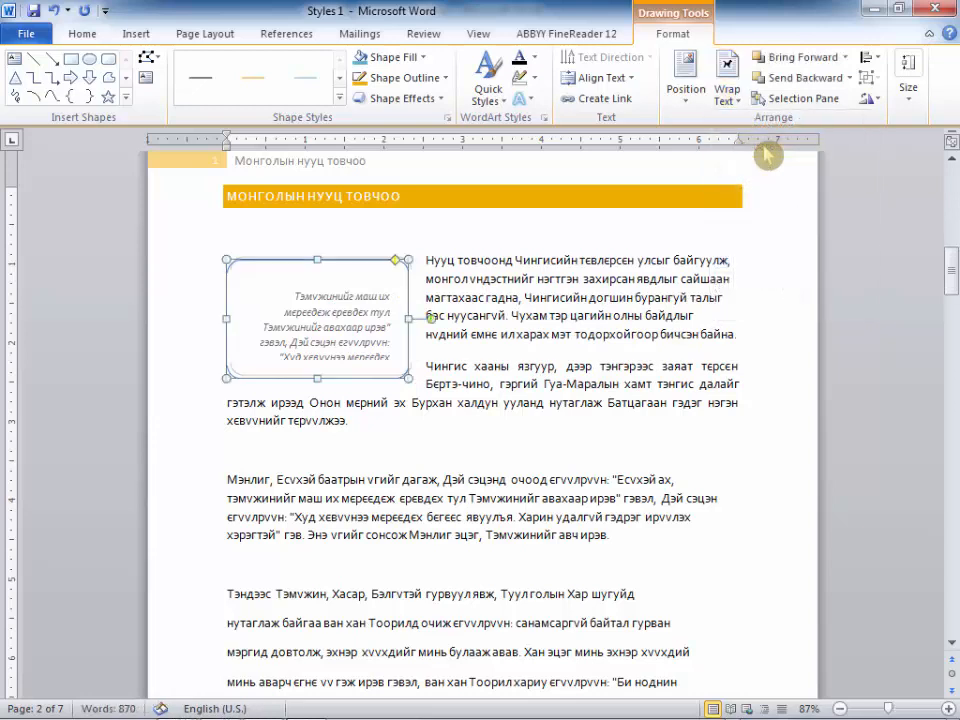
# - Narrow the quote box slightly and extend its height so the whole quote fits inside
pyautogui.moveTo(408, 378); pyautogui.dragTo(395, 368)
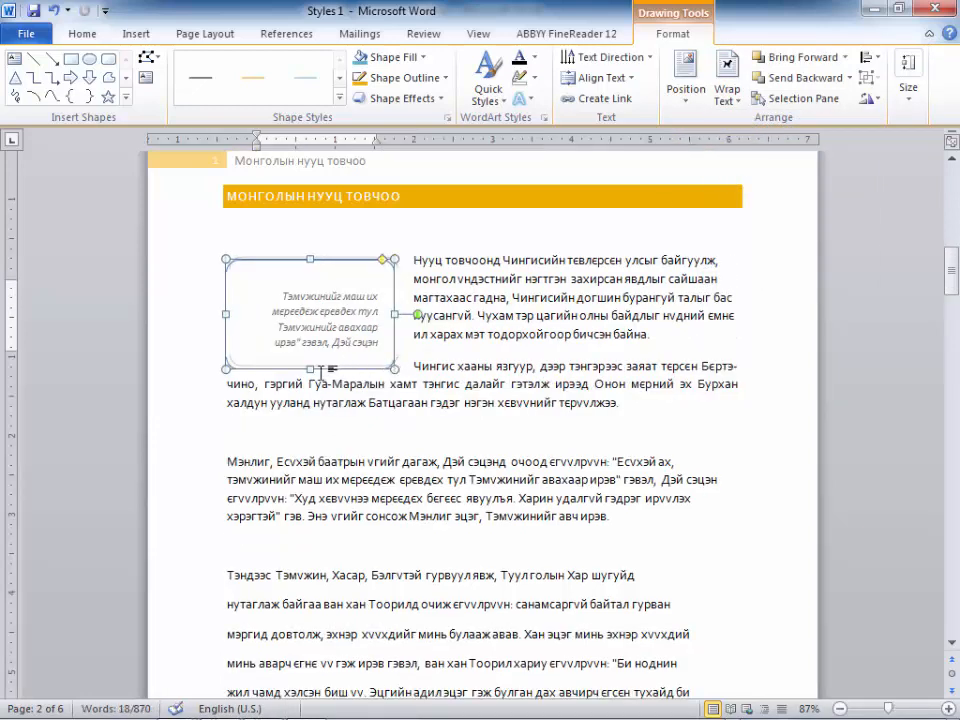
pyautogui.moveTo(309, 372); pyautogui.dragTo(313, 425)
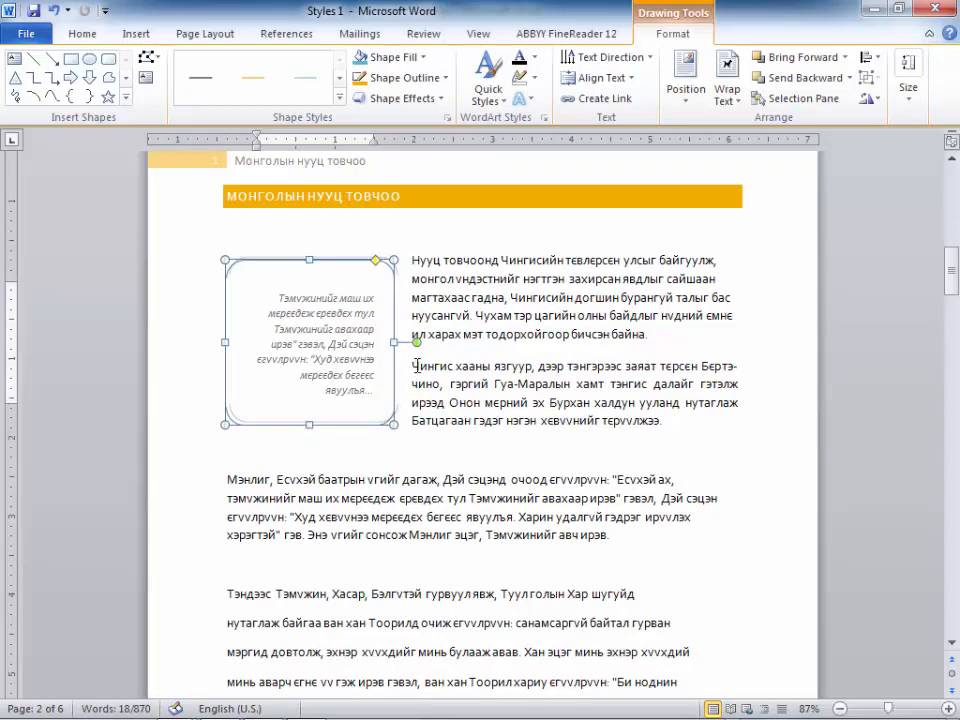
pyautogui.click(384, 450)
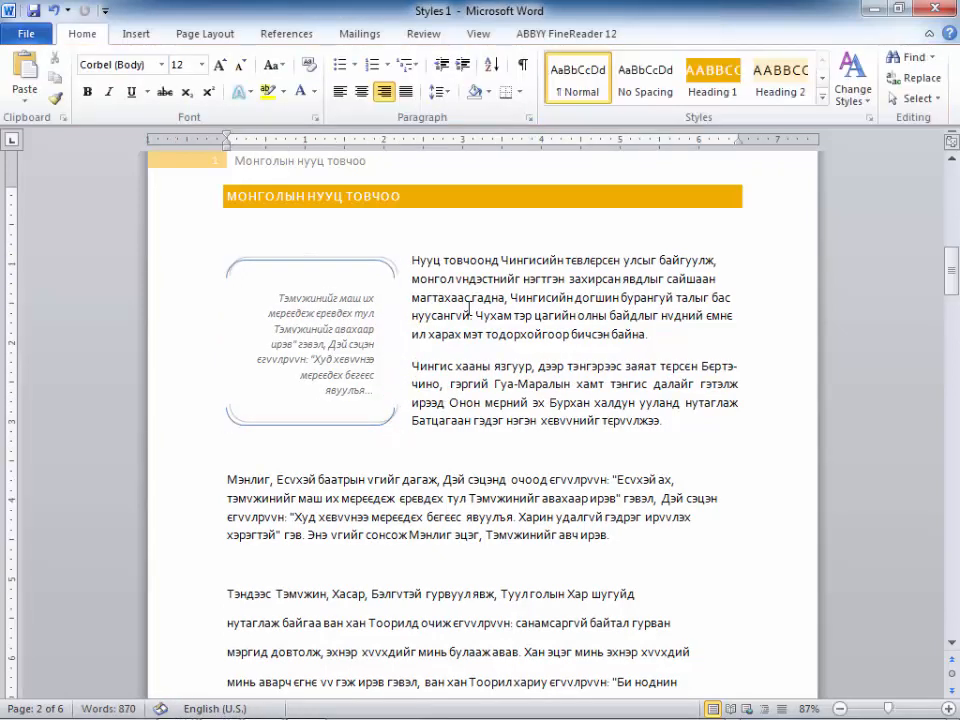
# - Apply the gold outlined WordArt style from the first row to the quote text and lengthen the box slightly
pyautogui.click(320, 260)
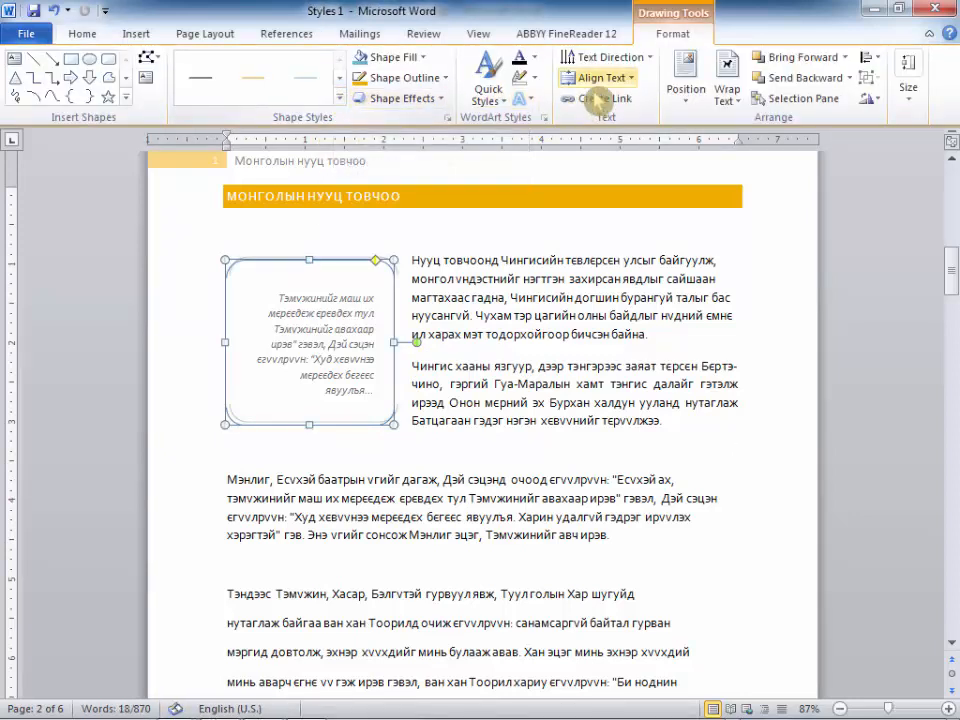
pyautogui.click(512, 108)
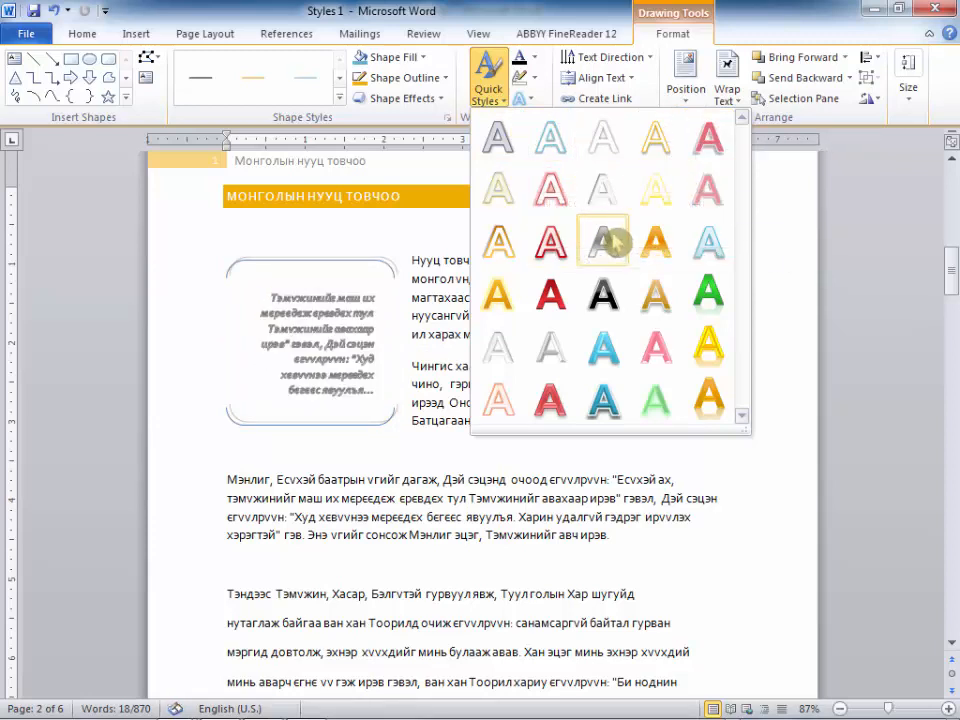
pyautogui.click(655, 140)
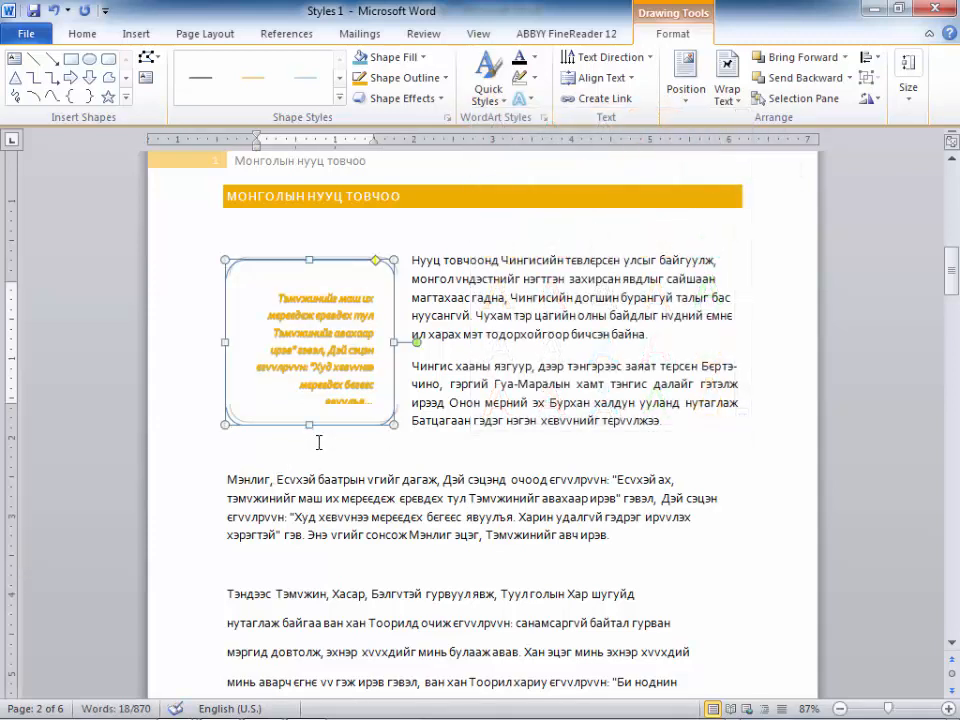
pyautogui.moveTo(308, 425); pyautogui.dragTo(308, 436)
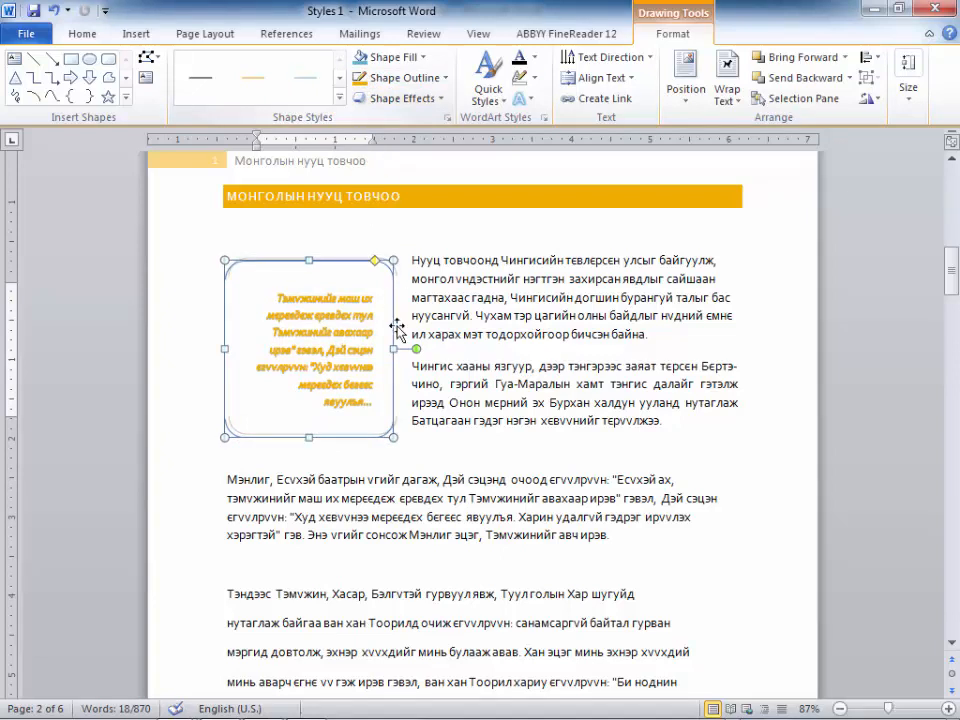
pyautogui.click(473, 352)
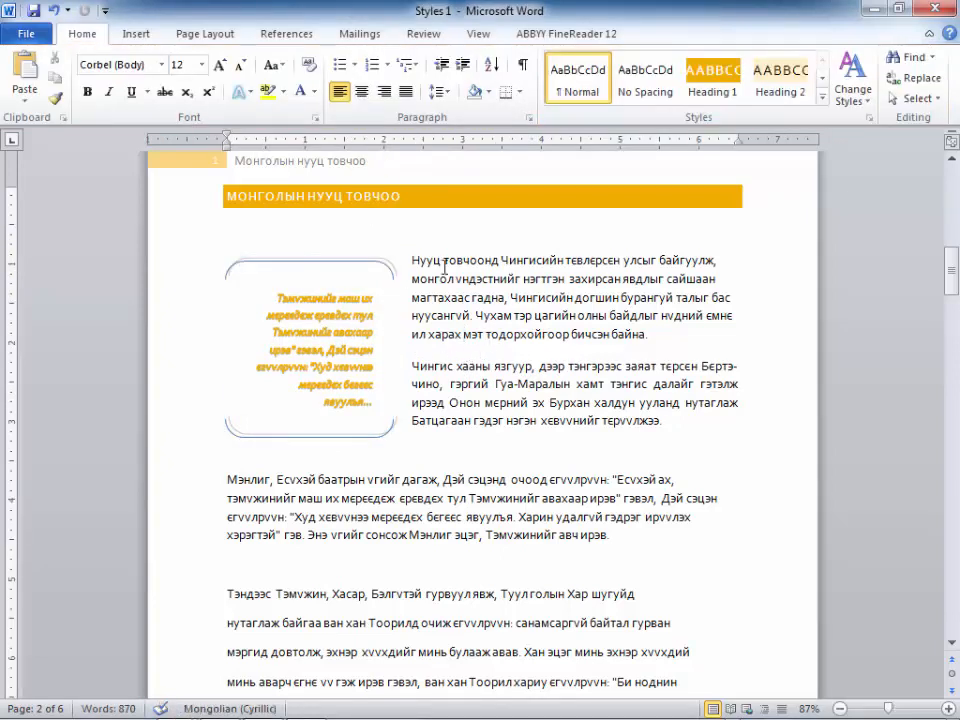
# - Apply the thick gold line shape style from the second row to the quote box's border
pyautogui.click(366, 277)
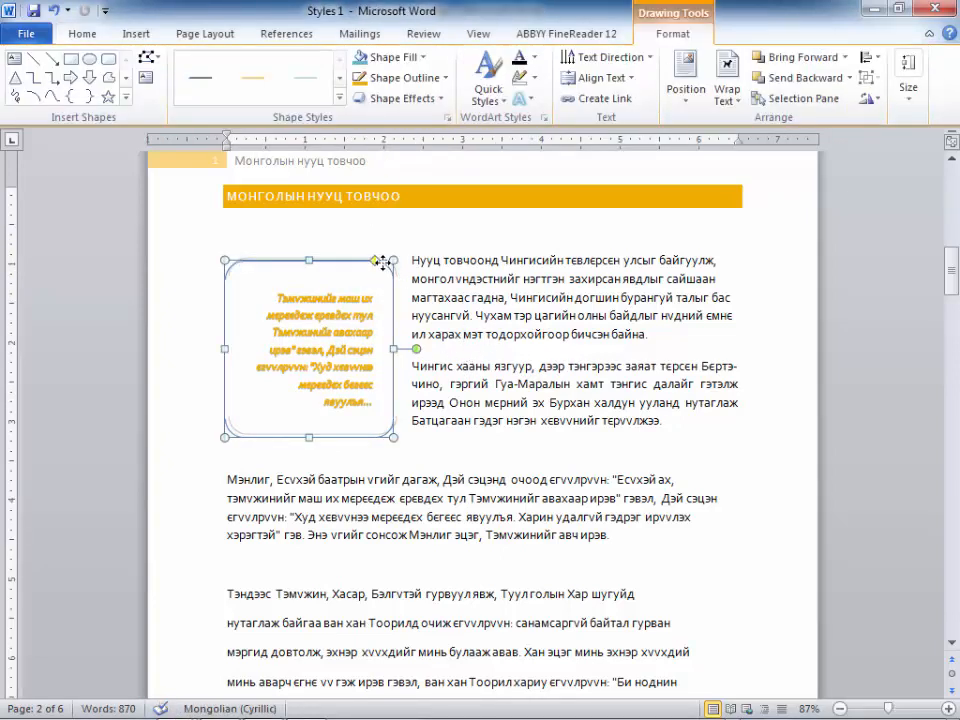
pyautogui.click(343, 104)
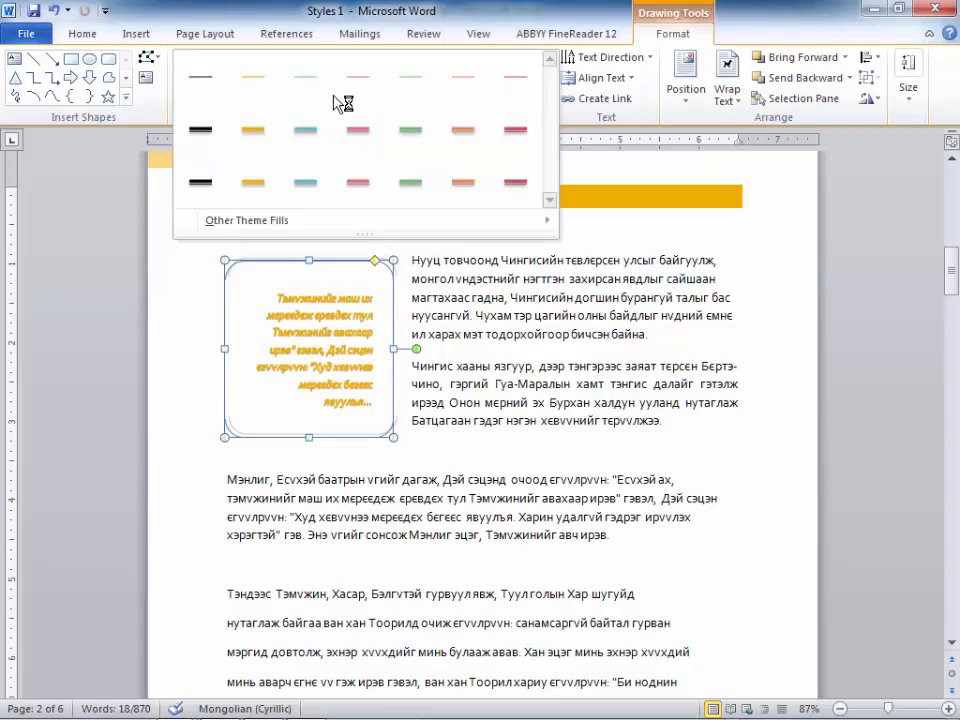
pyautogui.click(256, 134)
pyautogui.click(500, 333)
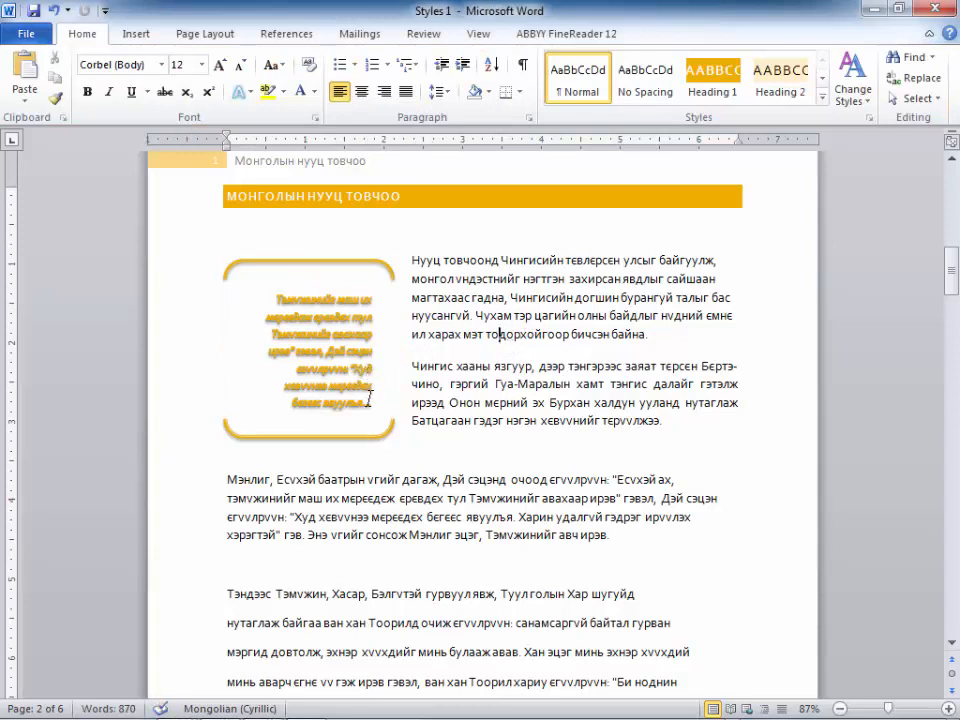
pyautogui.click(341, 299)
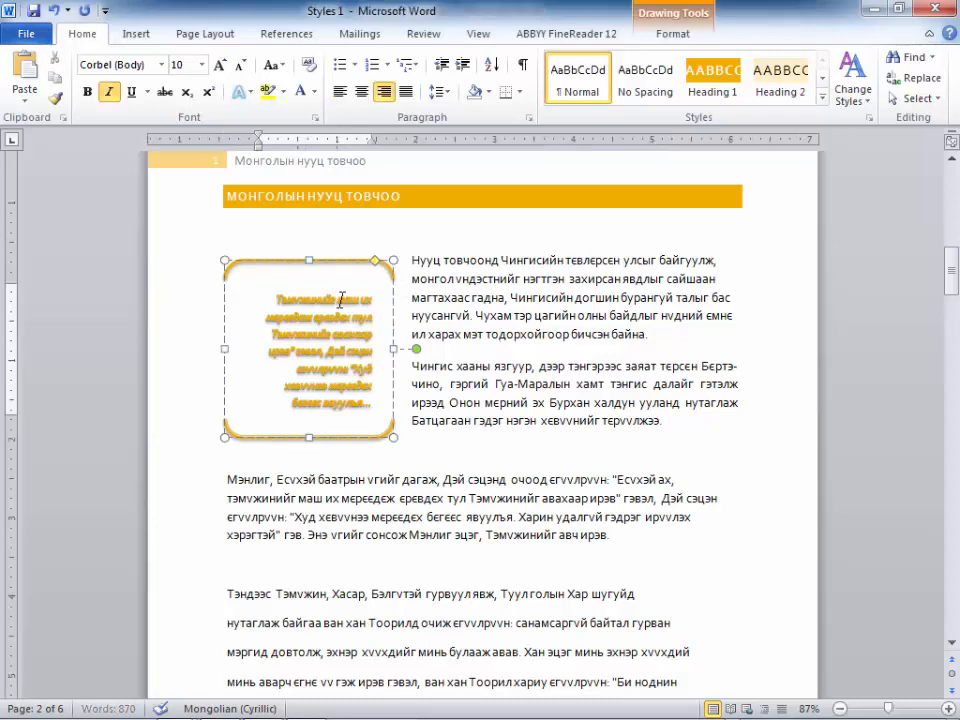
pyautogui.click(673, 34)
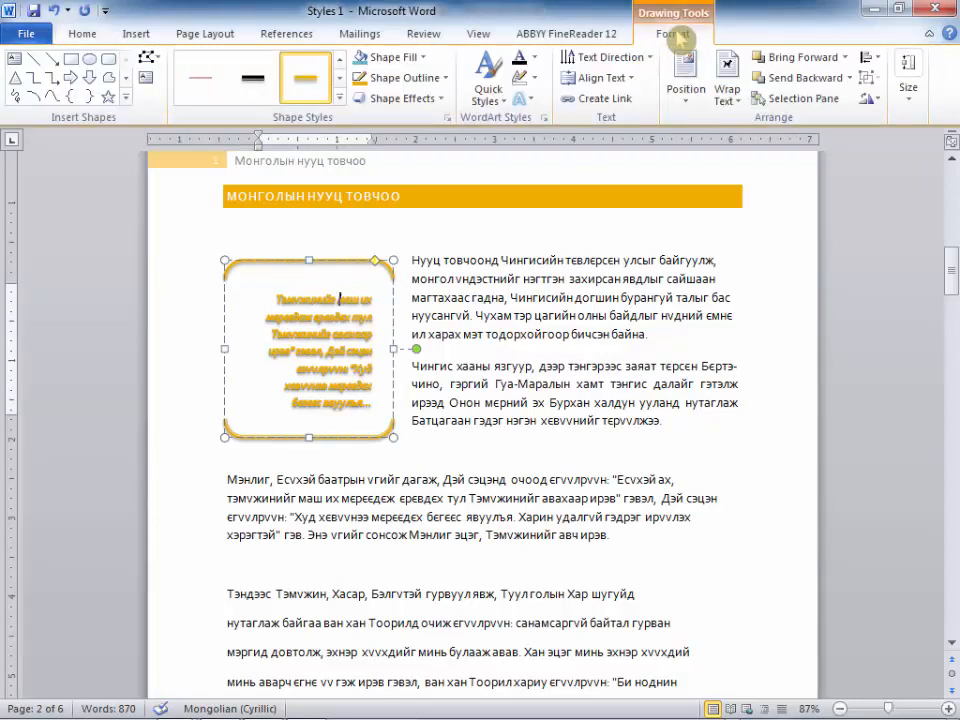
pyautogui.click(521, 100)
pyautogui.click(490, 88)
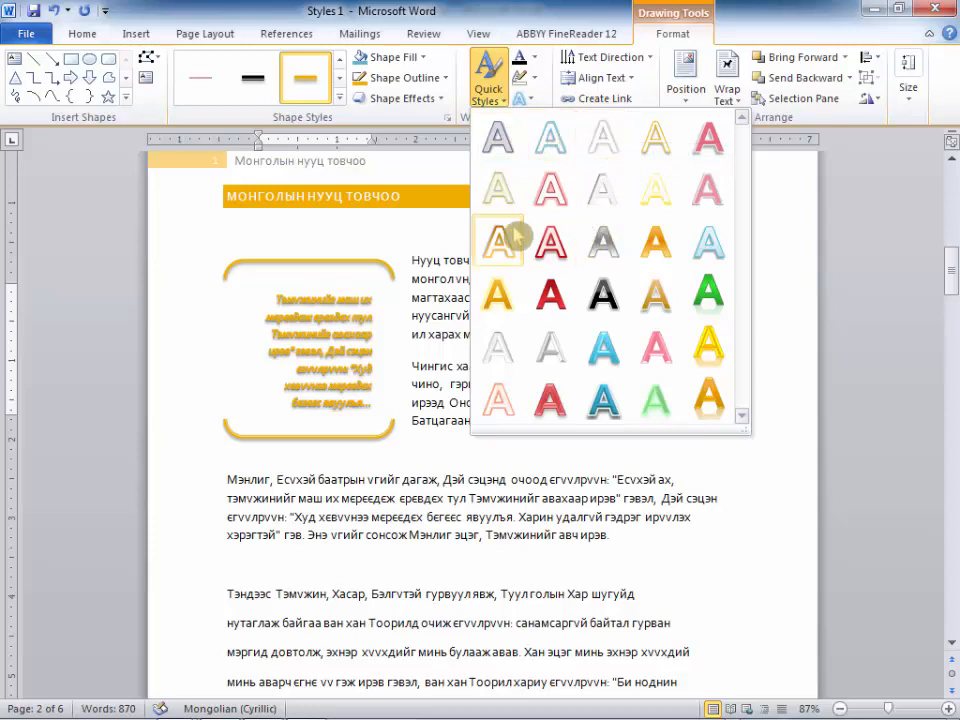
pyautogui.click(435, 221)
pyautogui.scroll(-2, 640, 238)
pyautogui.scroll(3, 633, 240)
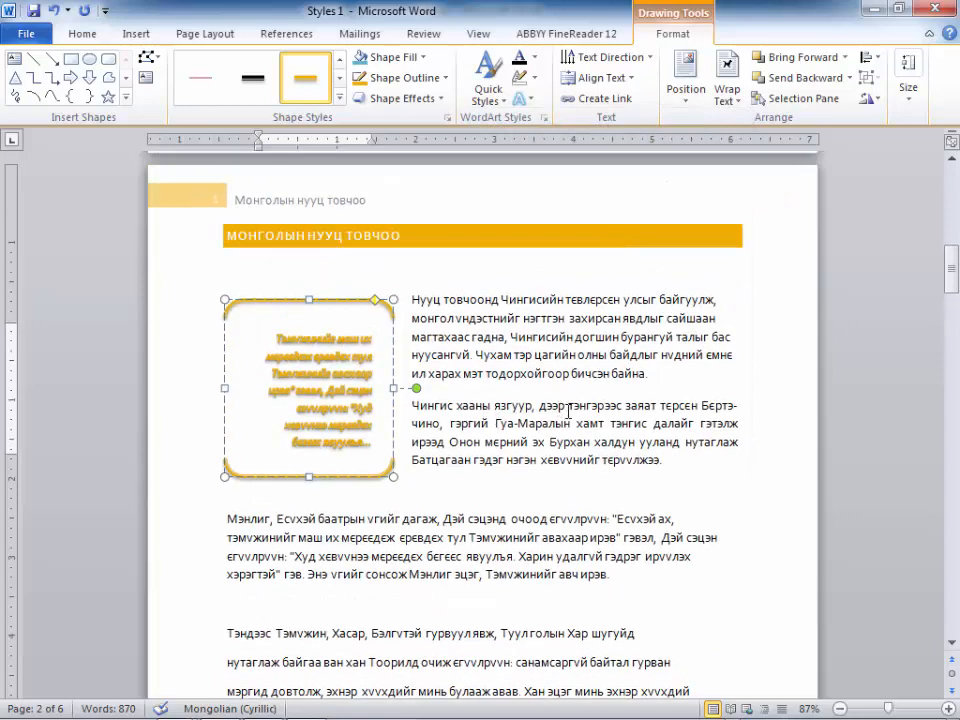
pyautogui.click(545, 481)
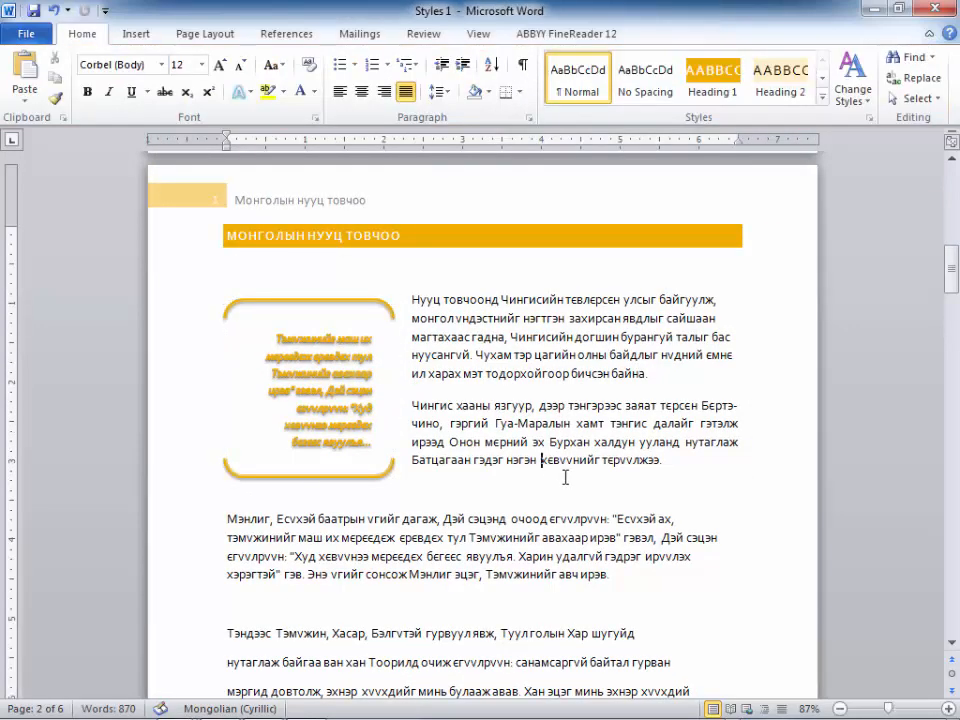
pyautogui.scroll(-2, 545, 458)
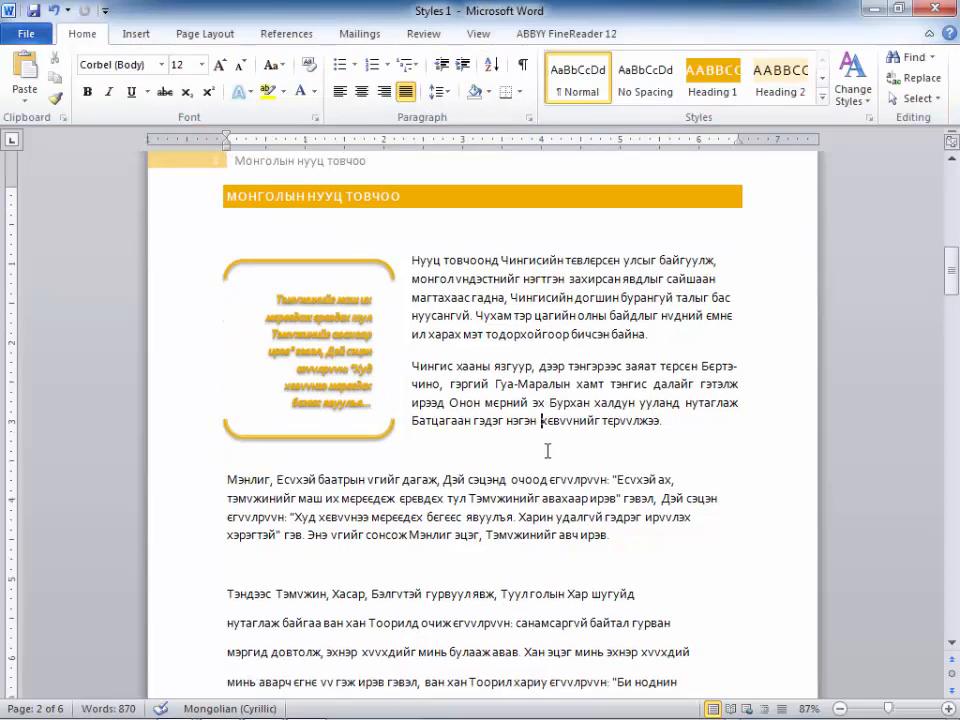
# - Cut the verse passage at the start of page 3, from "Булган дахын чинь хариуд" through "Хариулж авчиръя."
pyautogui.scroll(2, 547, 447)
pyautogui.scroll(-15, 548, 450)
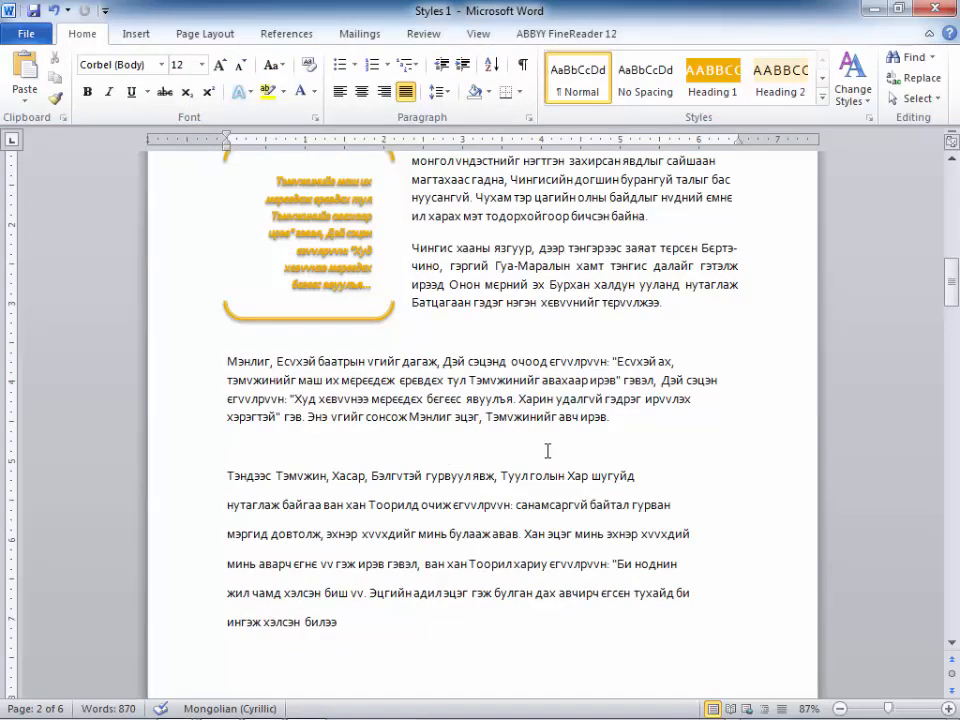
pyautogui.scroll(-3, 552, 456)
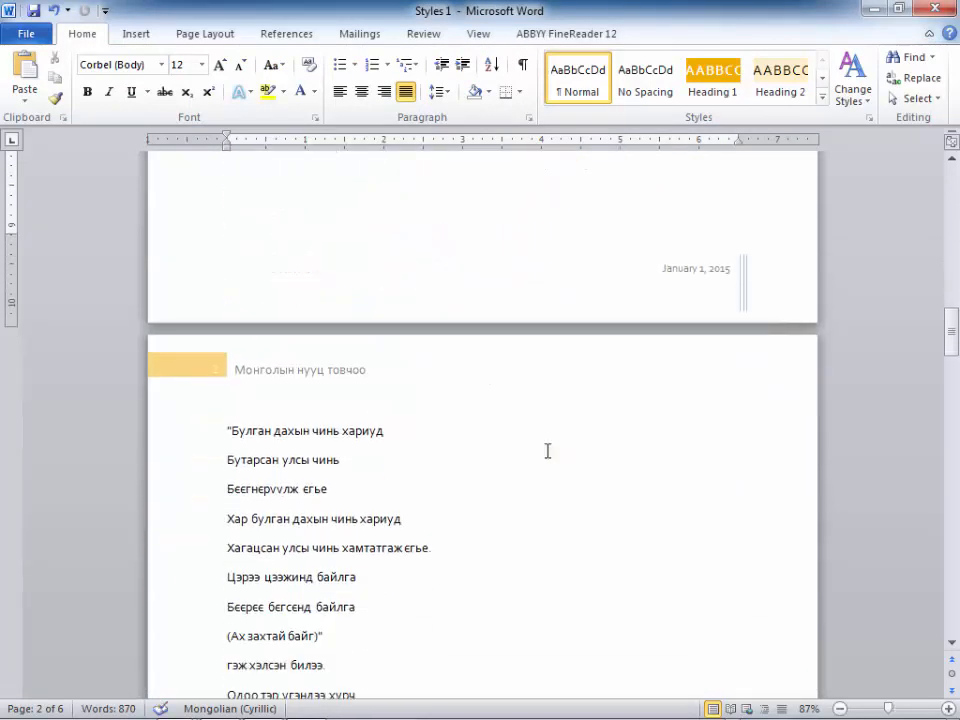
pyautogui.scroll(-5, 547, 451)
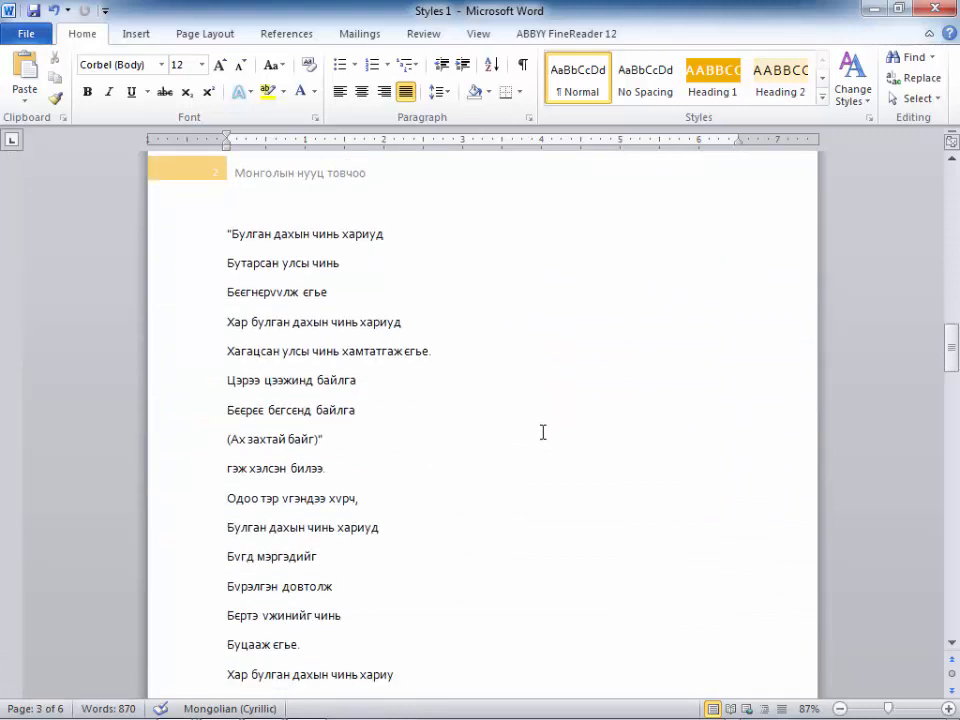
pyautogui.scroll(-2, 543, 432)
pyautogui.scroll(1, 543, 432)
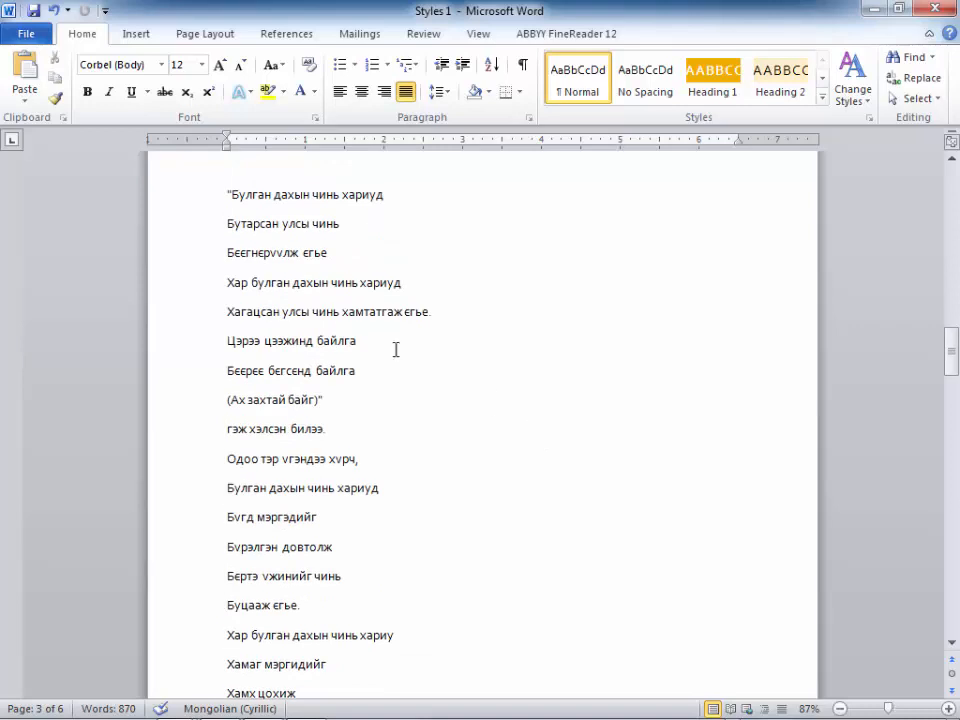
pyautogui.moveTo(221, 193); pyautogui.dragTo(388, 586)
pyautogui.click(388, 546)
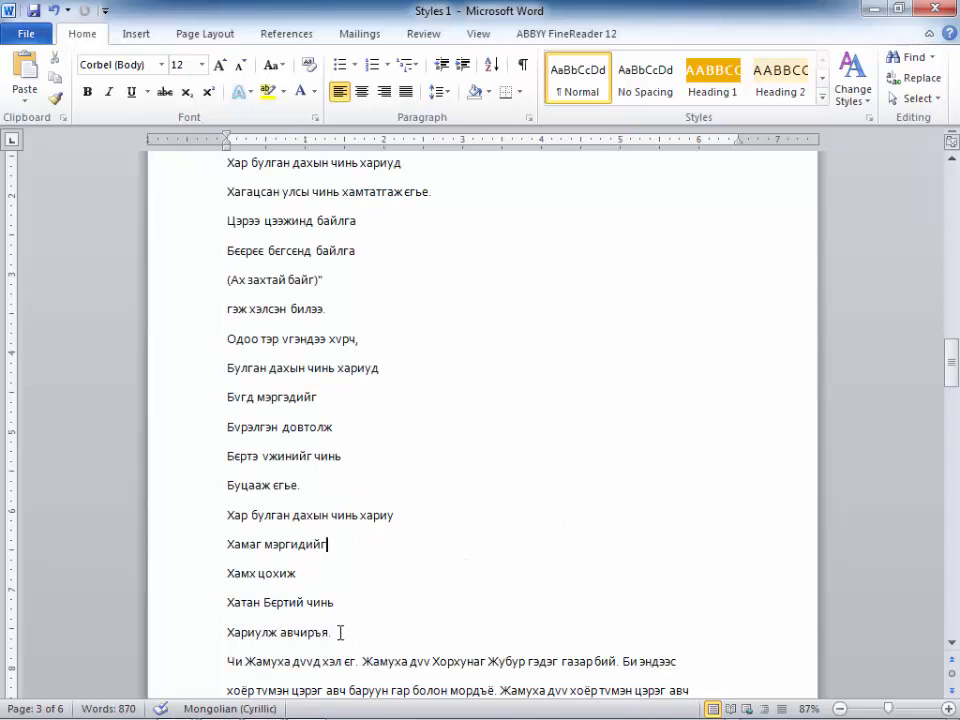
pyautogui.moveTo(340, 632); pyautogui.dragTo(309, 573)
pyautogui.moveTo(285, 342); pyautogui.dragTo(236, 392)
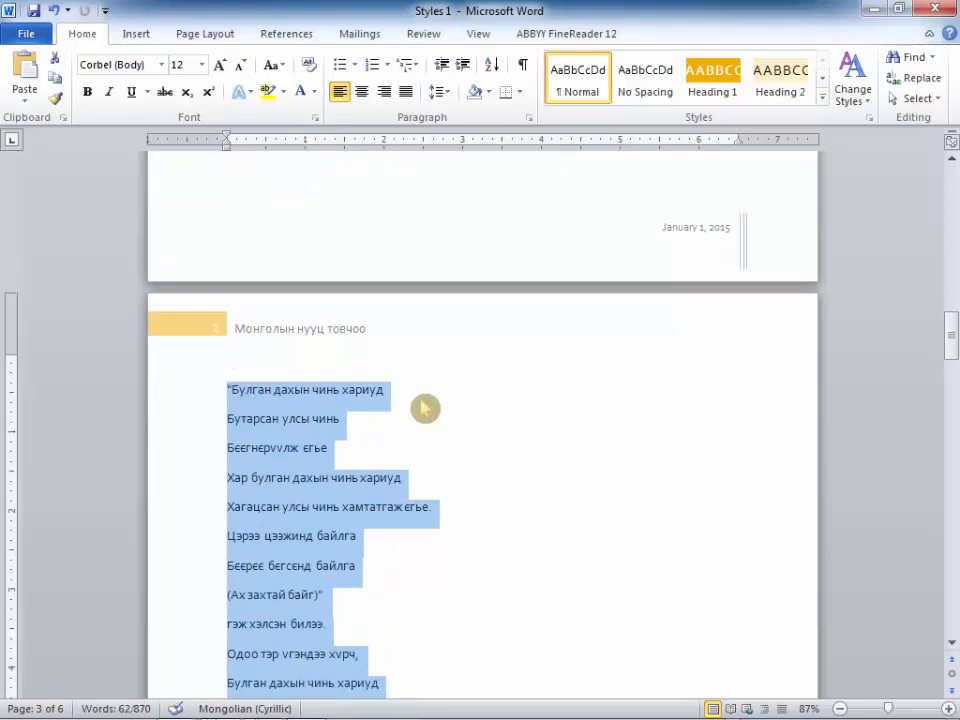
pyautogui.press('Delete')
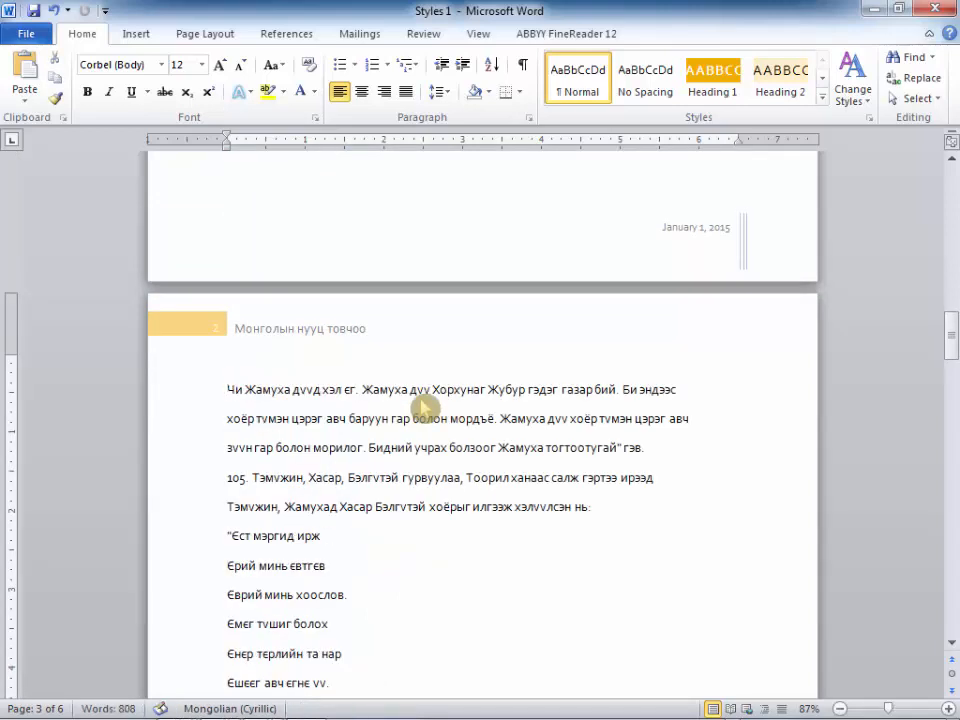
# - Insert the built-in Motion Sidebar text box on page 3
pyautogui.click(197, 35)
pyautogui.click(148, 37)
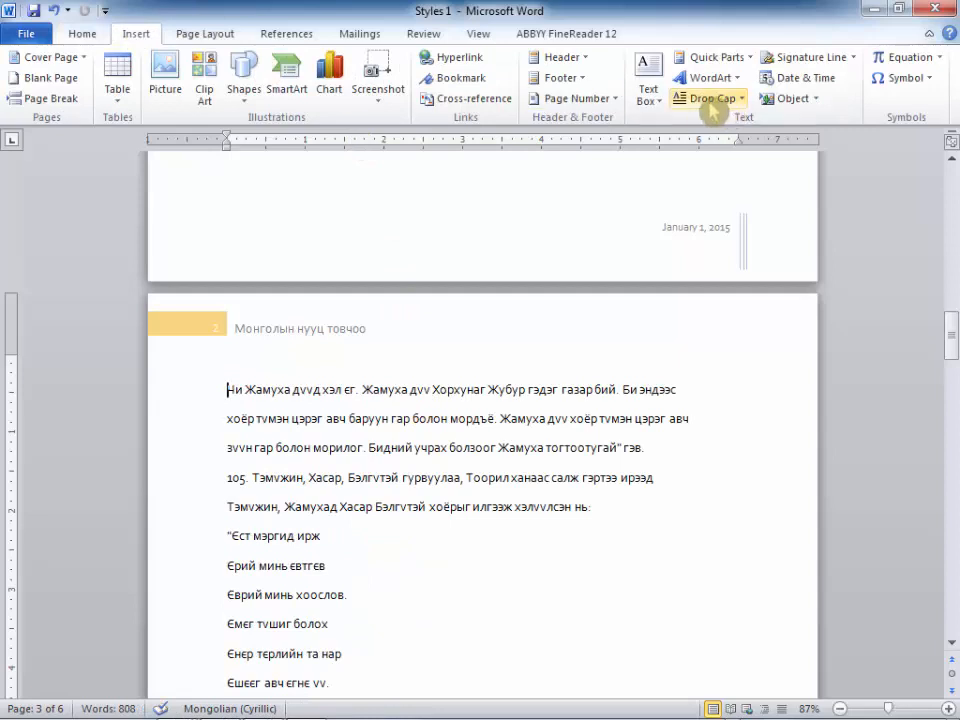
pyautogui.click(666, 104)
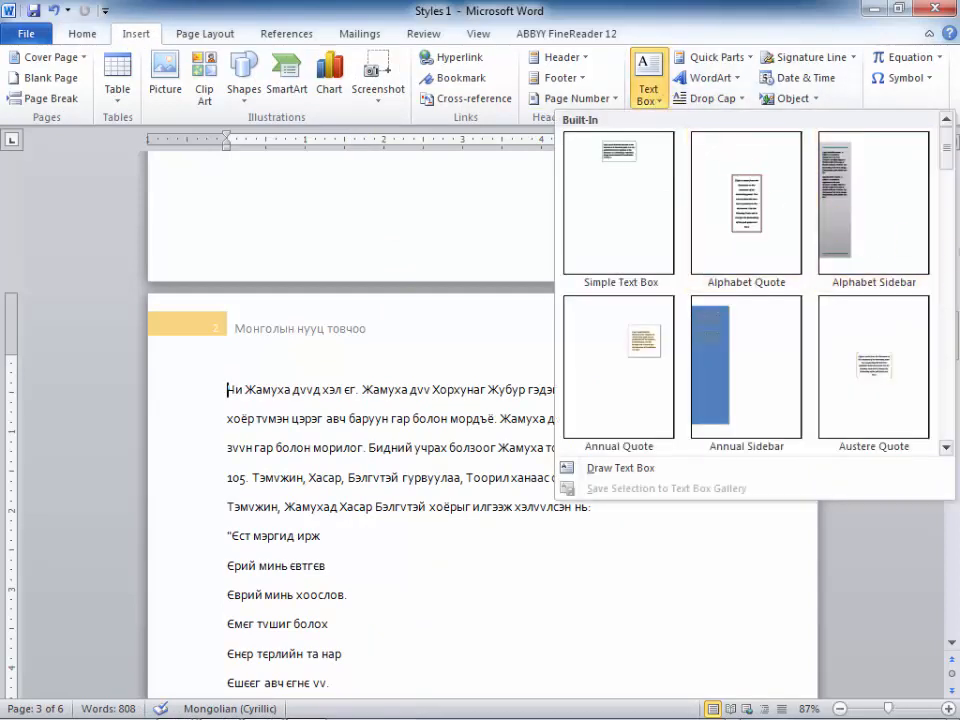
pyautogui.moveTo(948, 165); pyautogui.dragTo(957, 312)
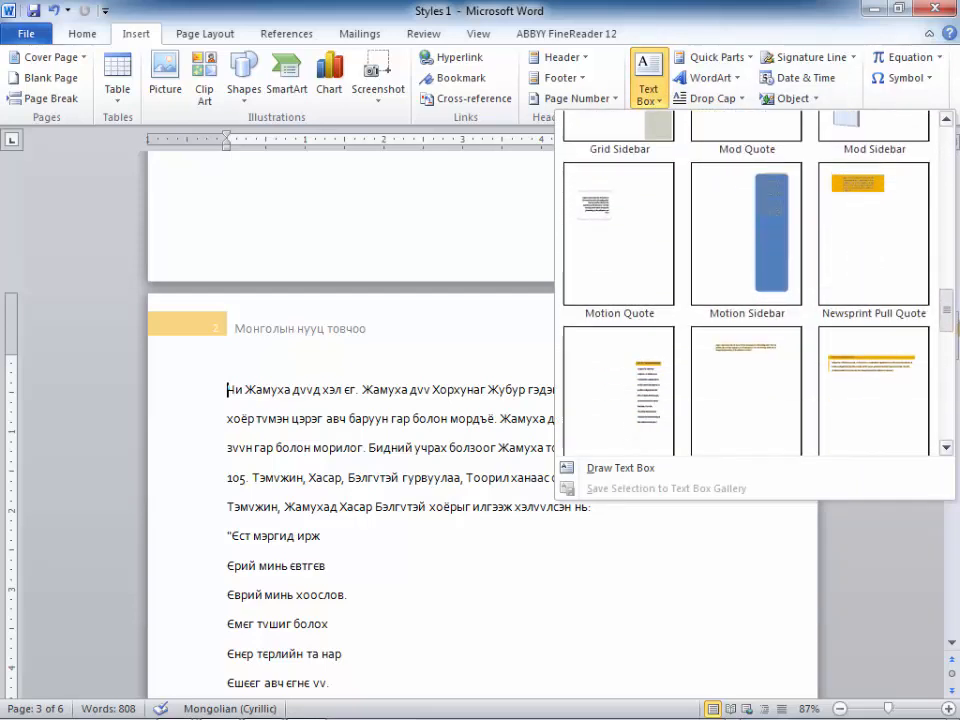
pyautogui.click(775, 243)
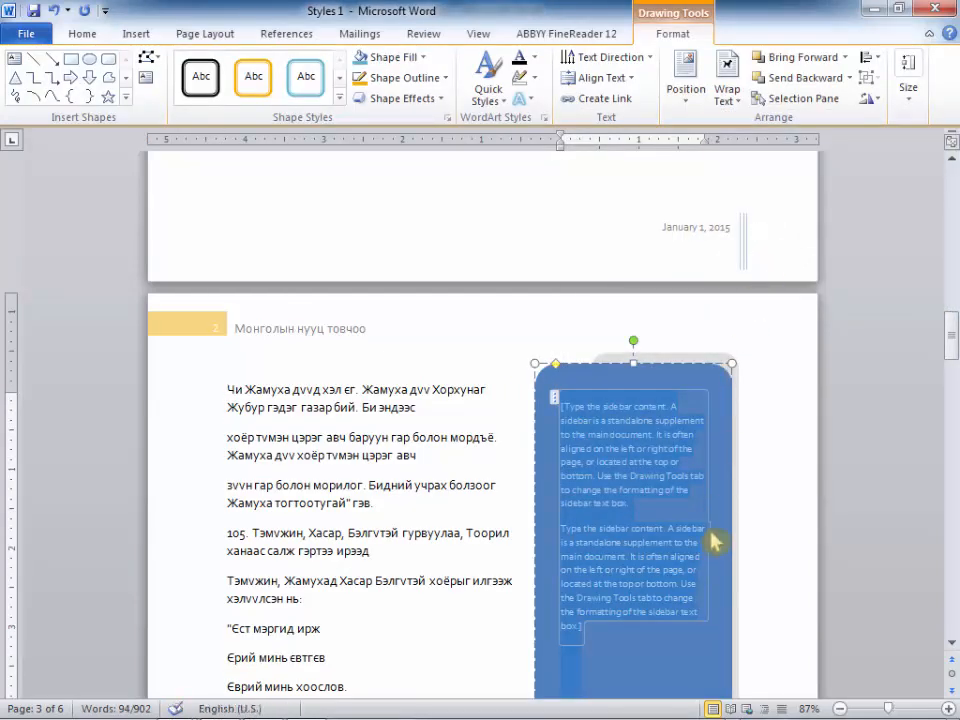
# - Narrow the blue sidebar slightly from its left edge and shorten it a little from its lower edge
pyautogui.scroll(-3, 716, 541)
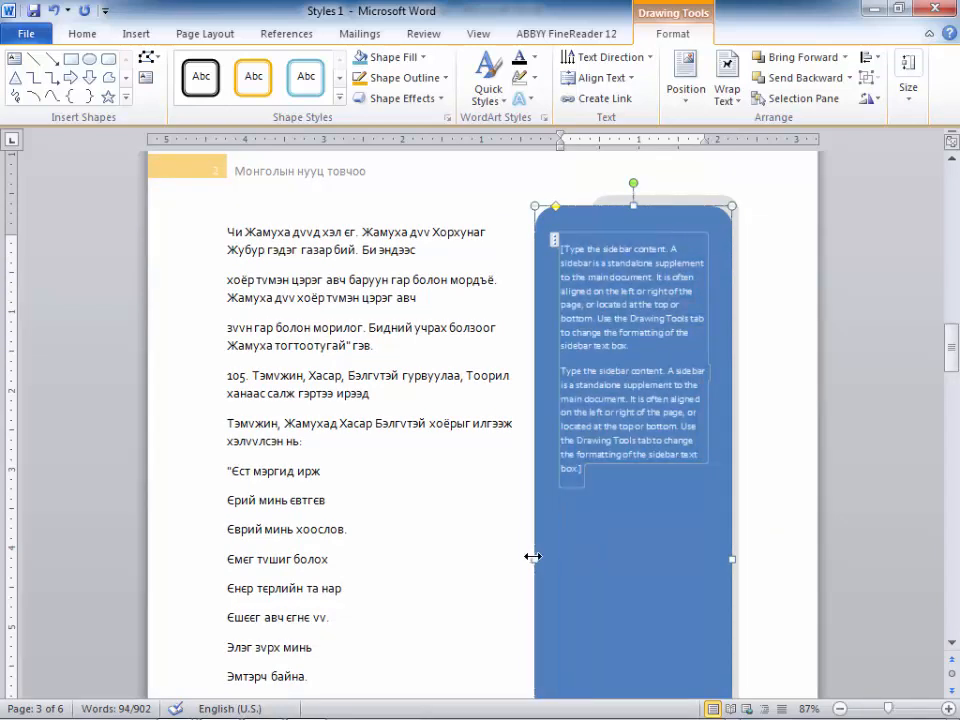
pyautogui.moveTo(533, 557); pyautogui.dragTo(540, 561)
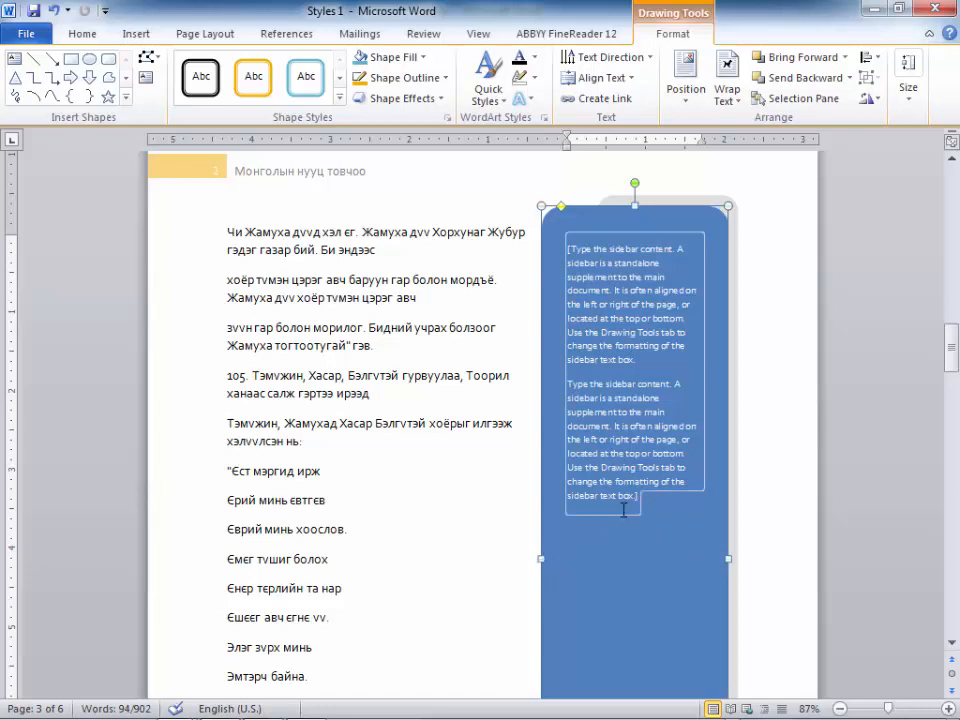
pyautogui.keyDown('ctrl'); pyautogui.scroll(-2, 620, 508); pyautogui.keyUp('ctrl')
pyautogui.keyDown('ctrl'); pyautogui.scroll(-1, 623, 510); pyautogui.keyUp('ctrl')
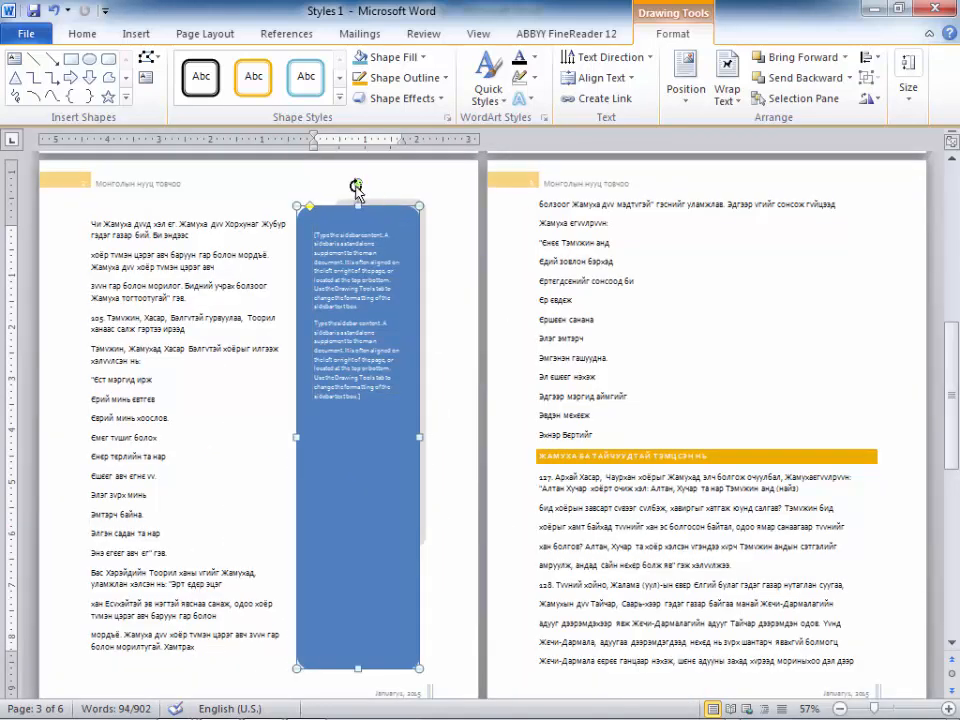
pyautogui.click(352, 321)
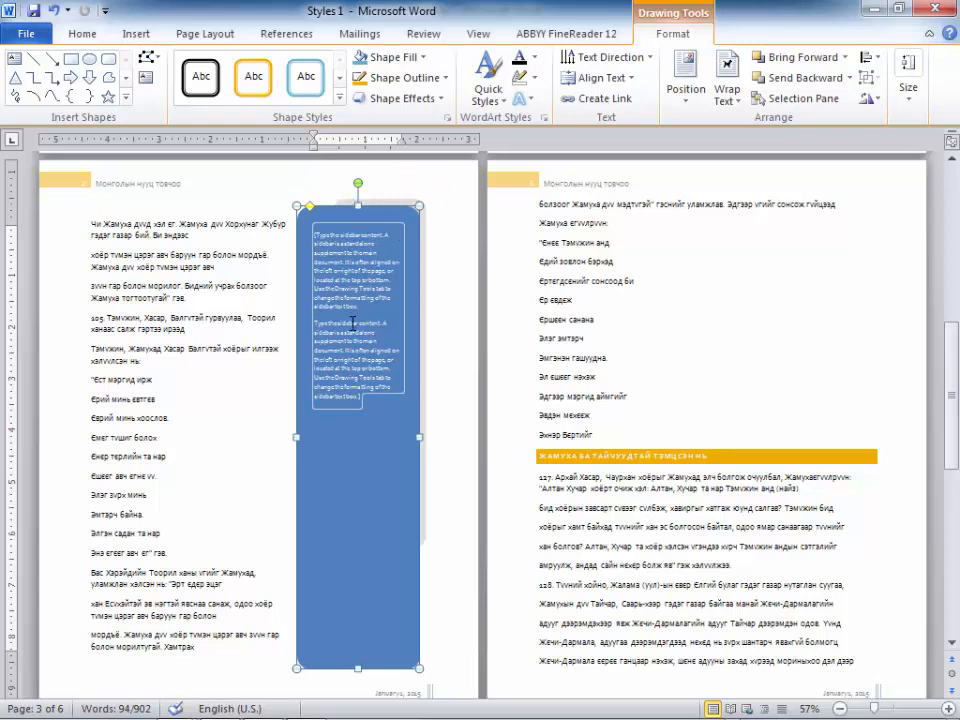
pyautogui.moveTo(355, 369); pyautogui.dragTo(359, 656)
pyautogui.click(358, 668)
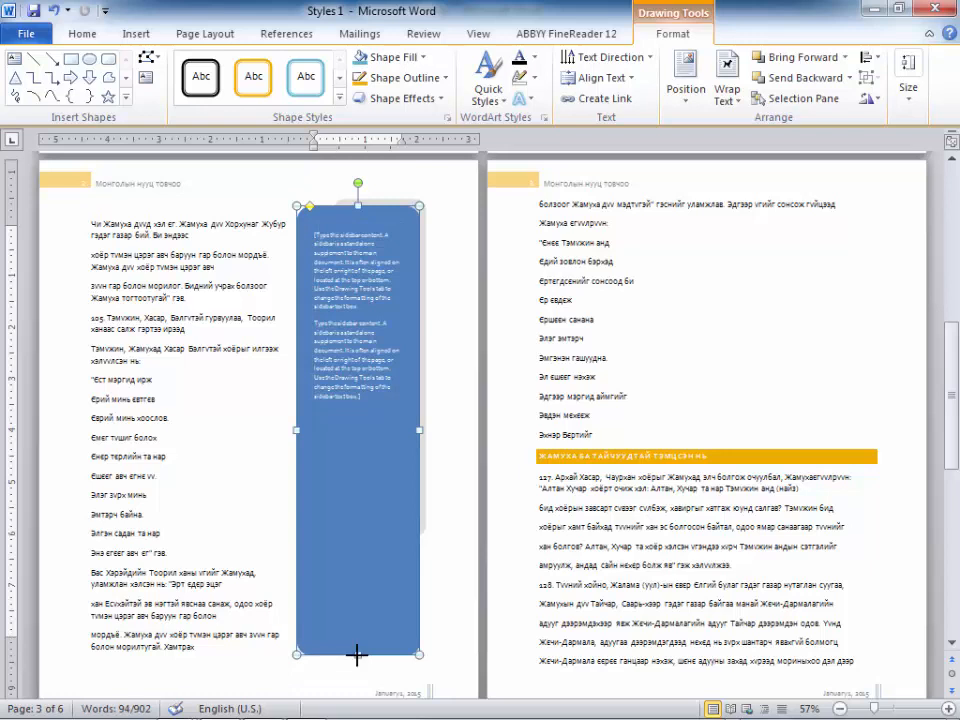
# - Replace the sidebar's placeholder text with the cut verse passage
pyautogui.click(329, 376)
pyautogui.click(342, 369)
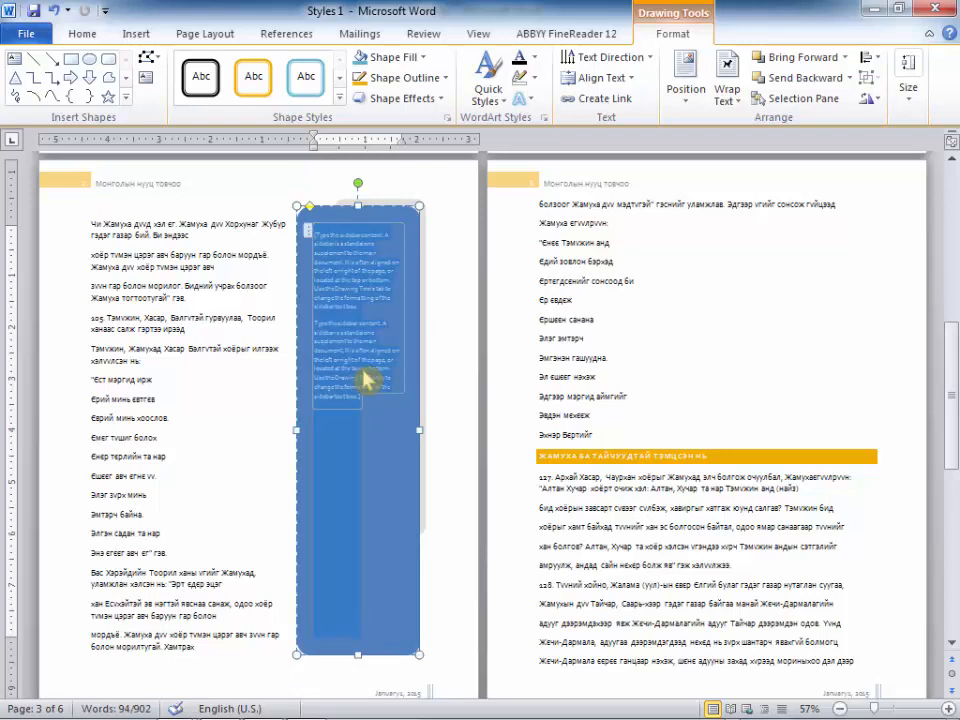
pyautogui.hotkey('ctrl', 'v')
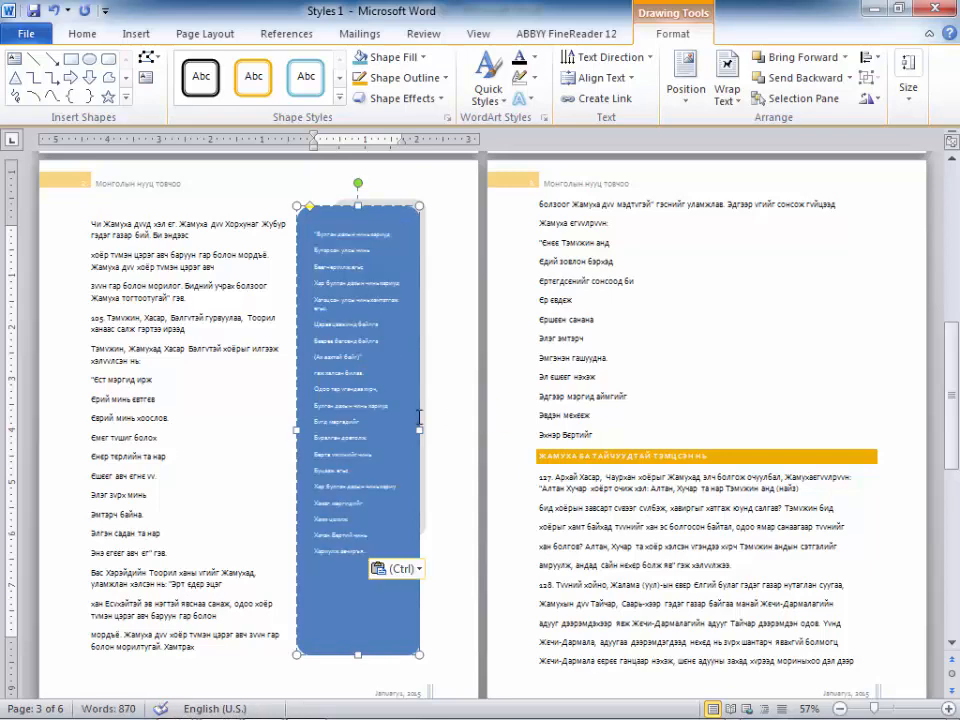
# - Make all the verse text in the sidebar bold and apply the Strong quick style to it
pyautogui.keyDown('ctrl'); pyautogui.scroll(2, 281, 417); pyautogui.keyUp('ctrl')
pyautogui.scroll(6, 290, 420)
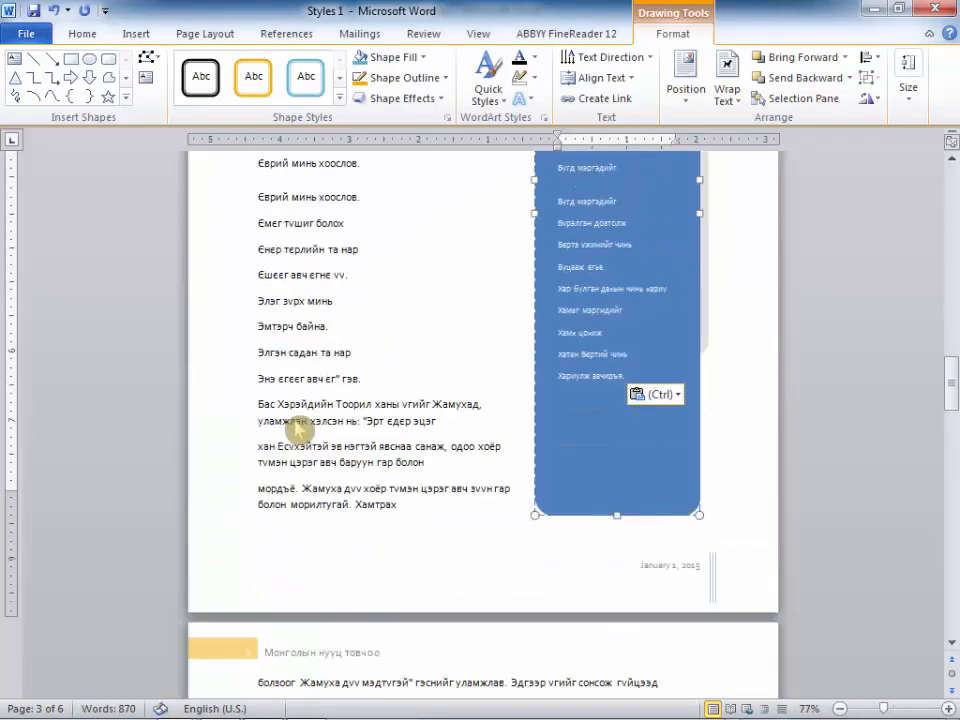
pyautogui.scroll(3, 287, 416)
pyautogui.scroll(-1, 287, 416)
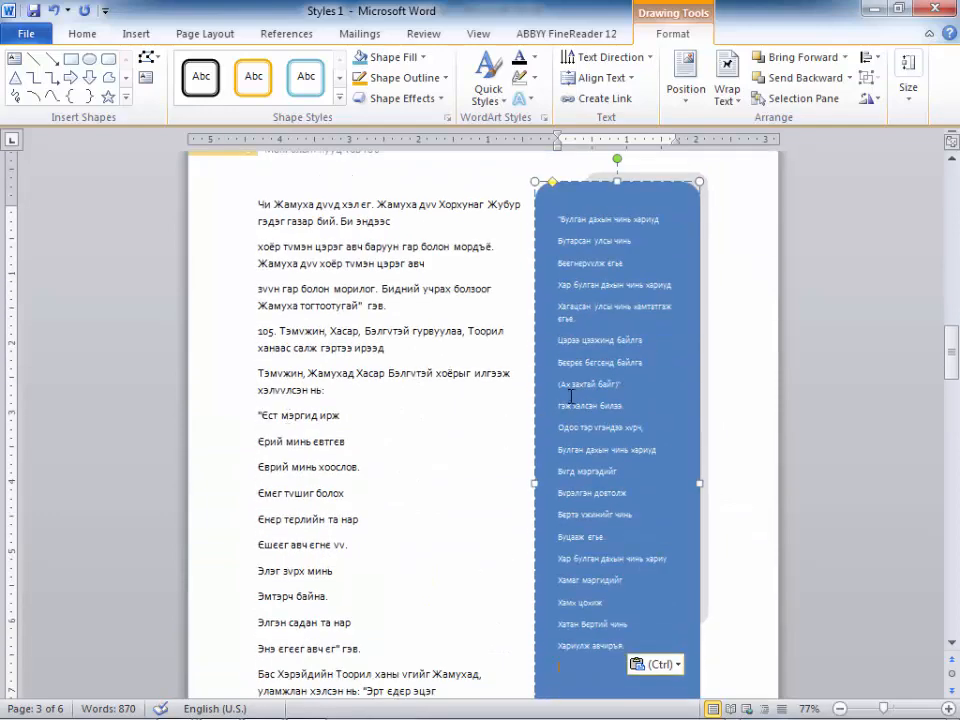
pyautogui.click(661, 364)
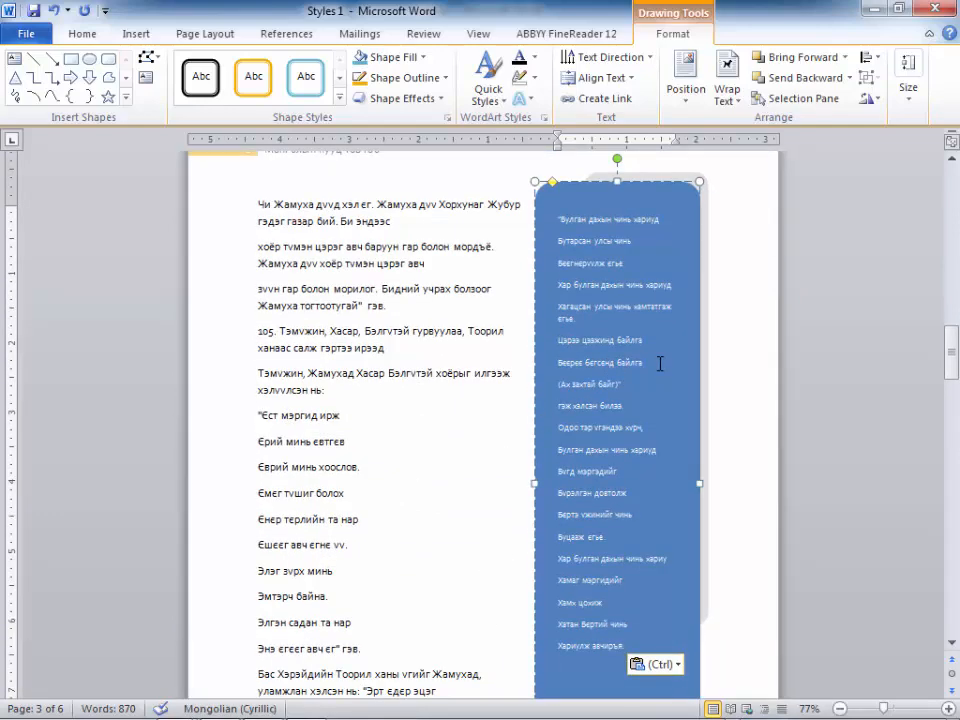
pyautogui.hotkey('ctrl', 'a')
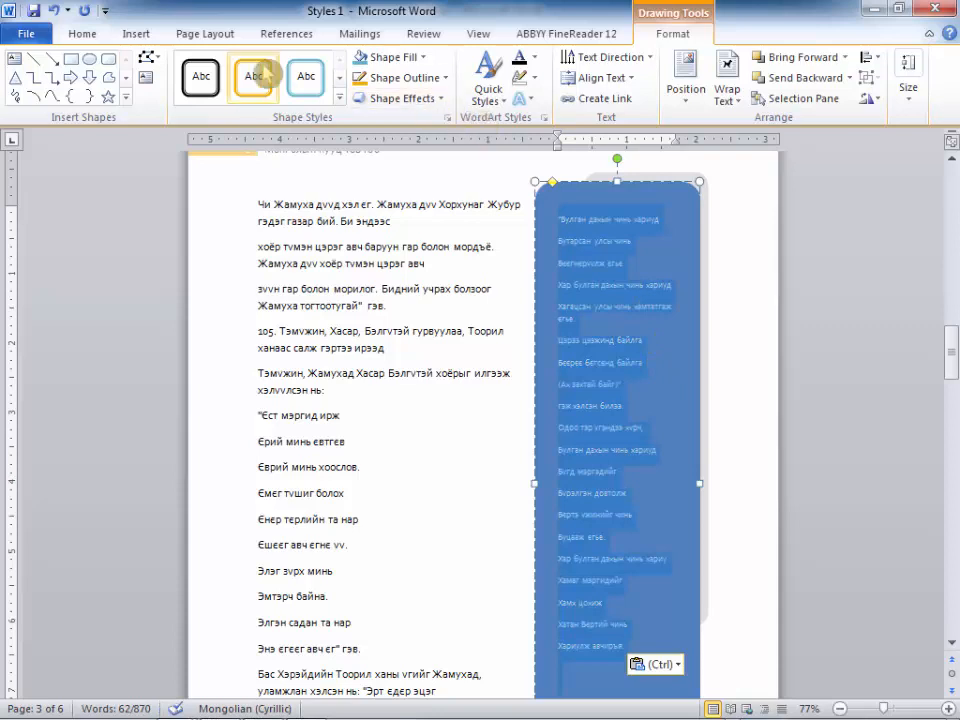
pyautogui.click(95, 44)
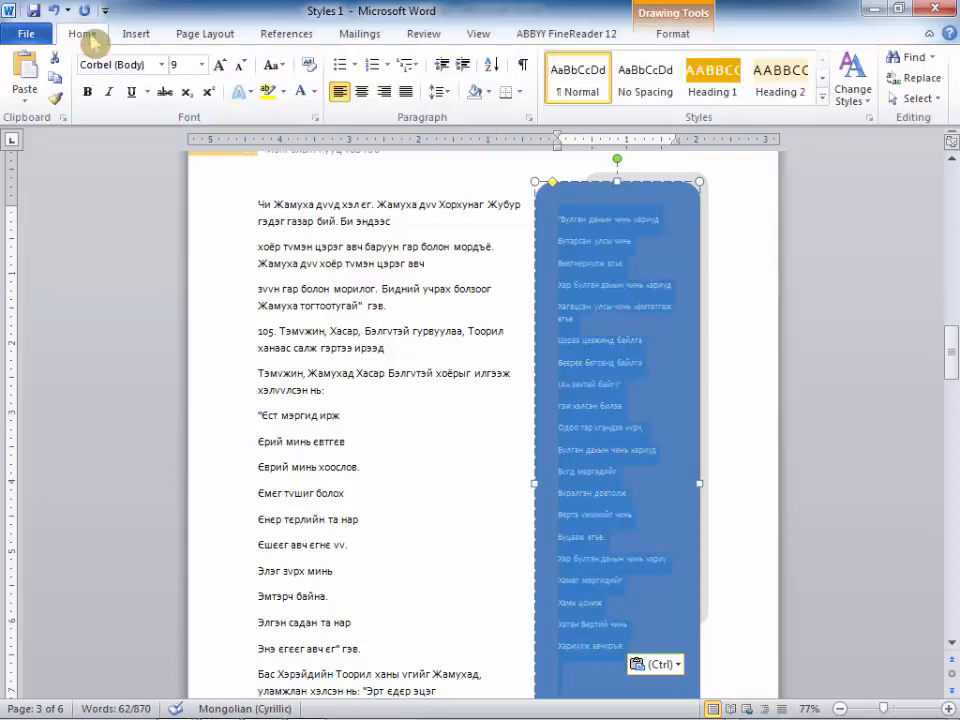
pyautogui.click(89, 93)
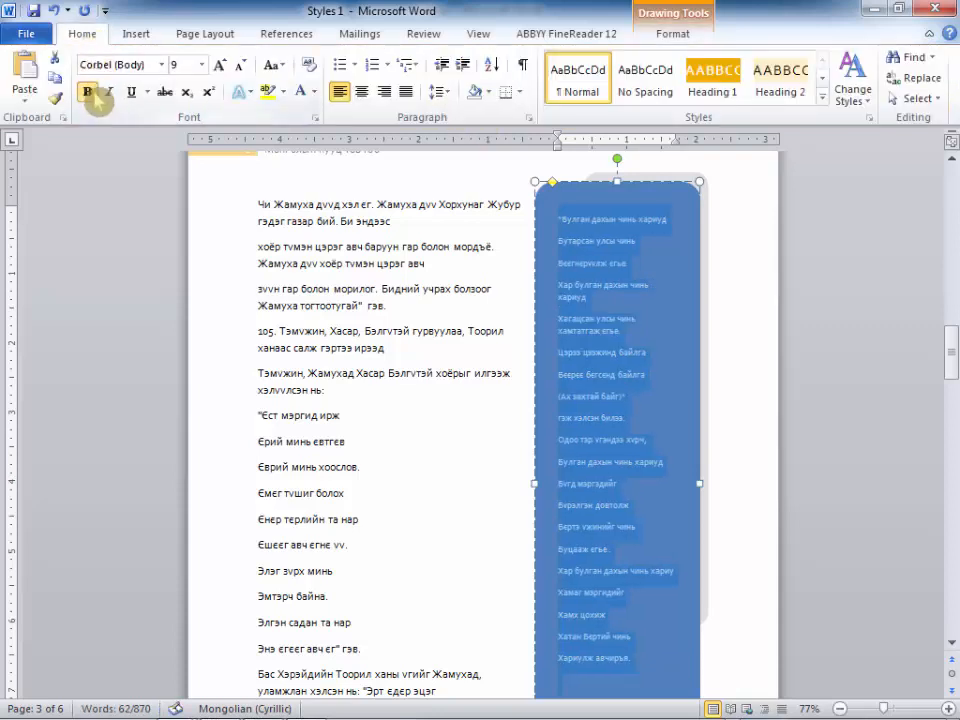
pyautogui.click(824, 103)
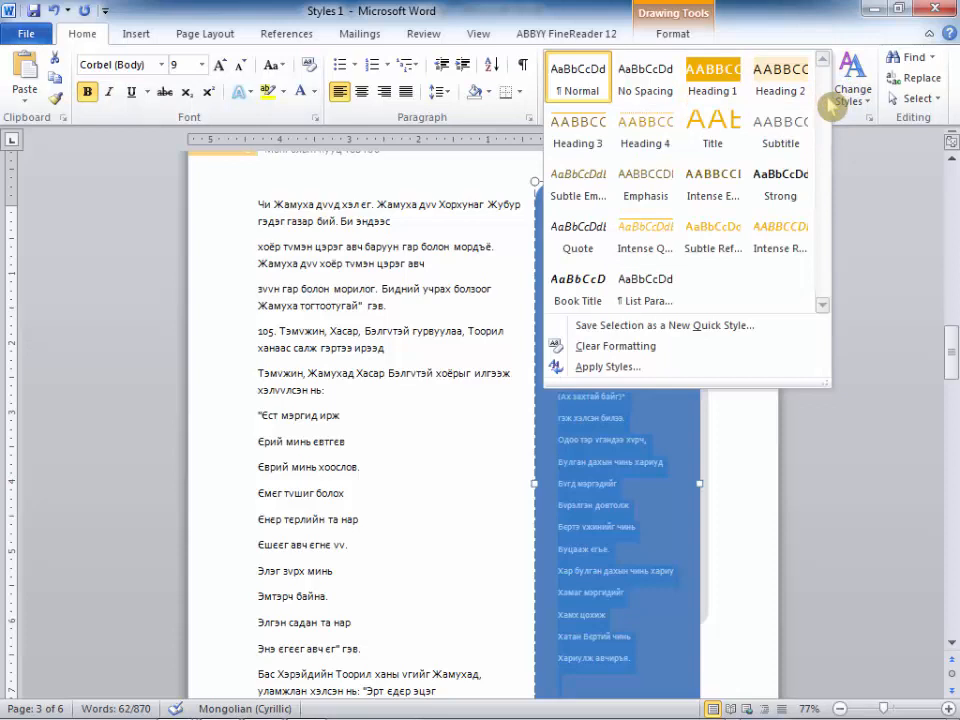
pyautogui.click(785, 178)
# - Enlarge the sidebar's verse text to font size 12
pyautogui.click(223, 68)
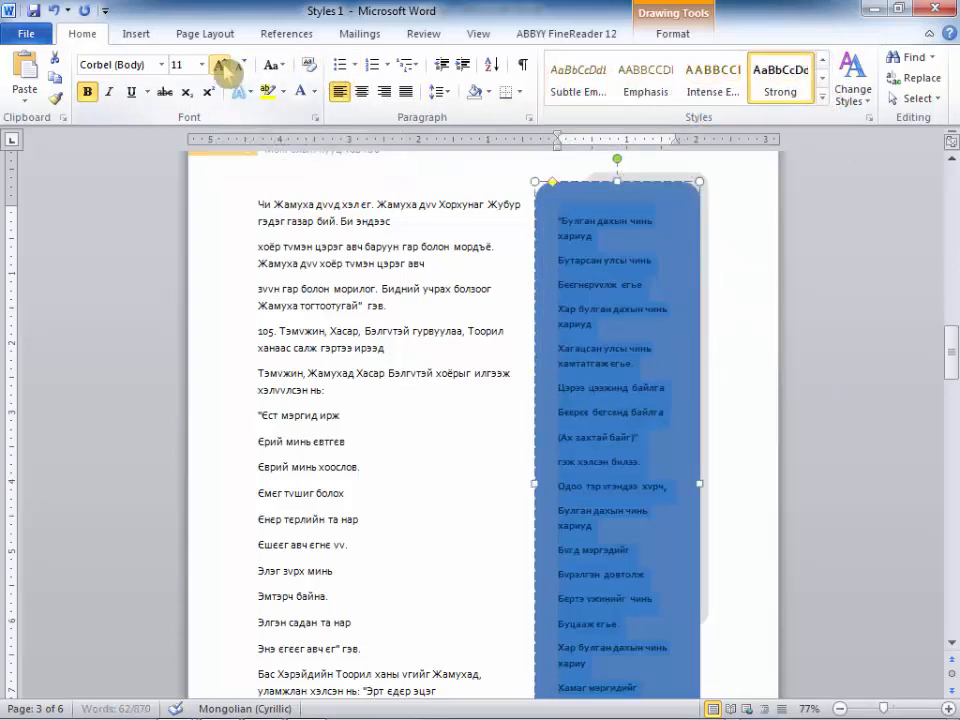
pyautogui.click(223, 68)
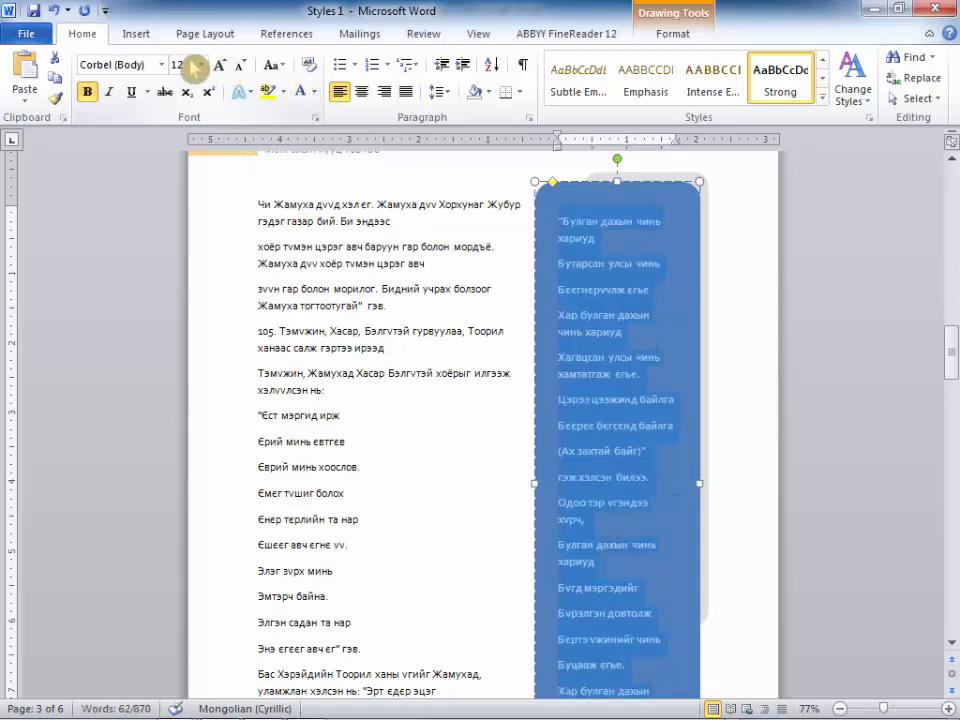
pyautogui.click(222, 68)
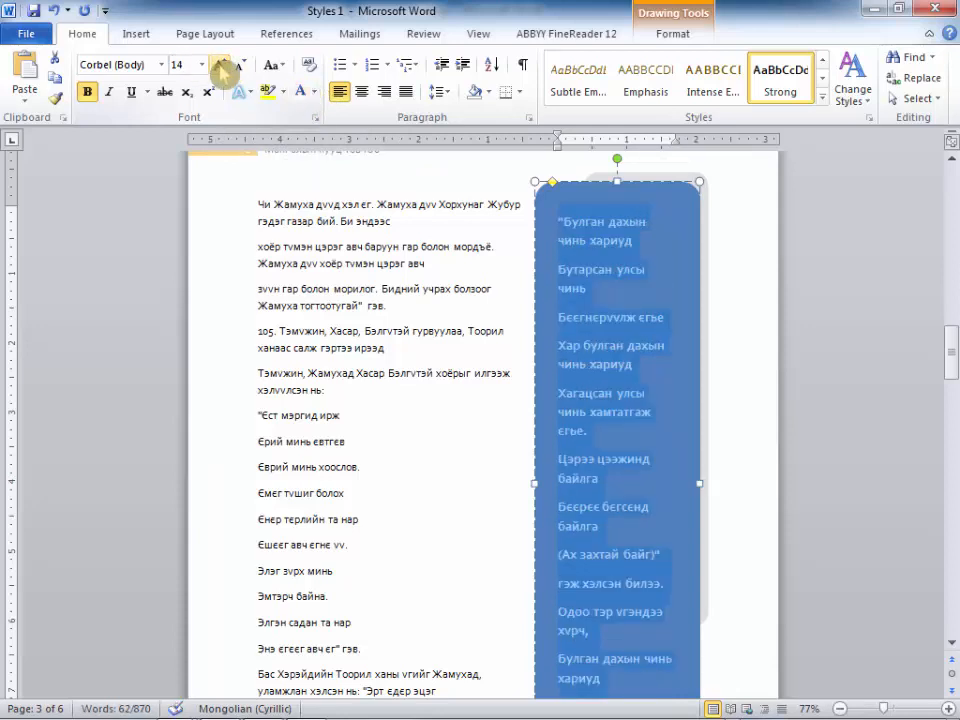
pyautogui.click(243, 68)
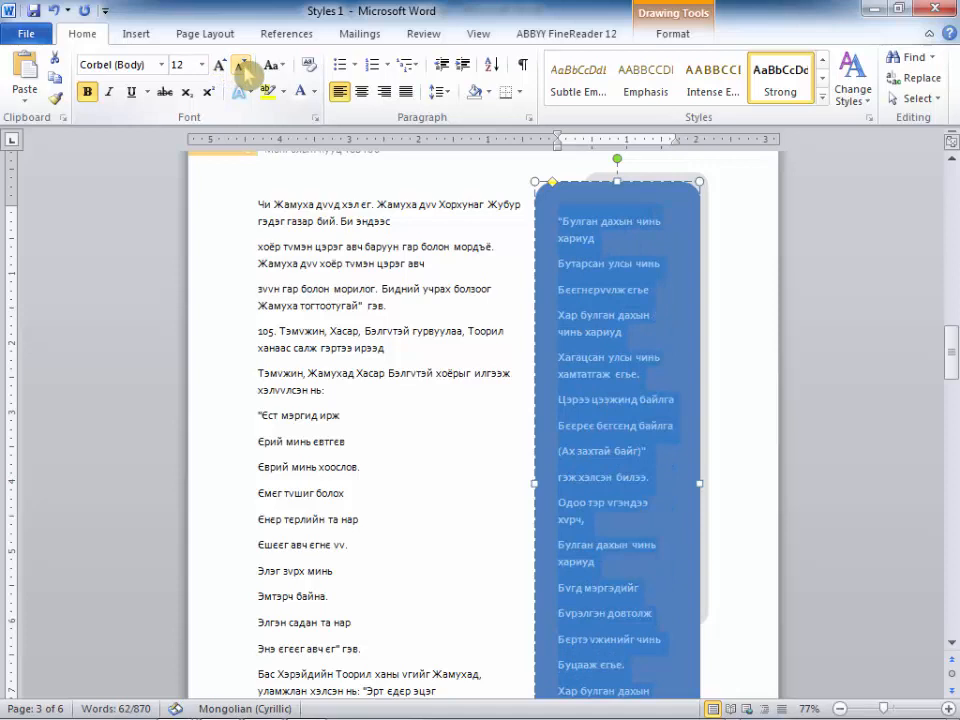
pyautogui.click(686, 348)
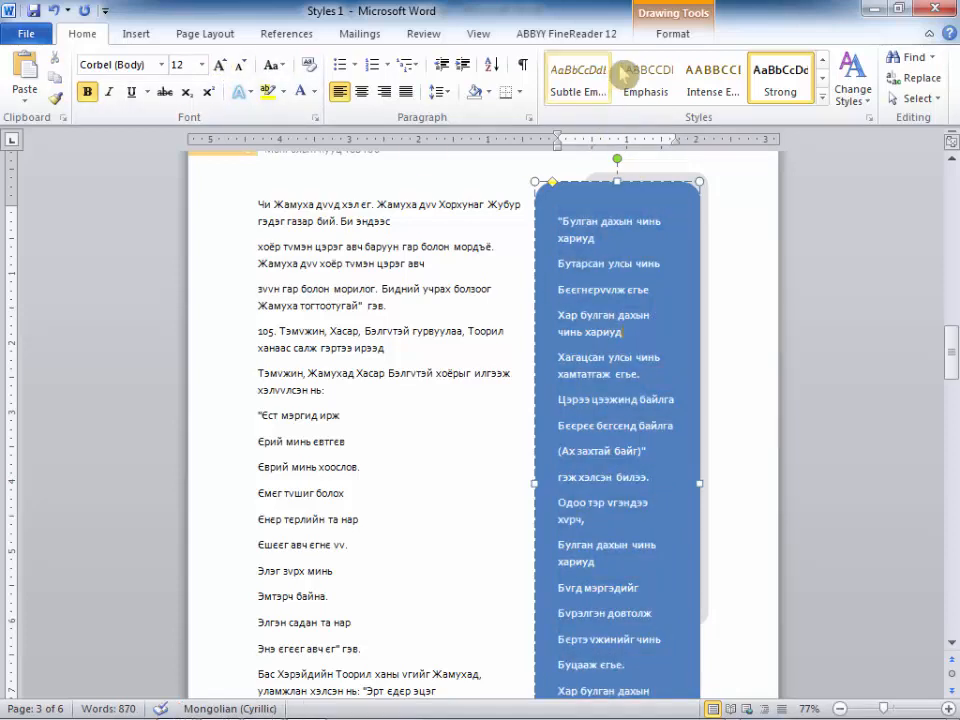
# - Apply the green filled shape style with a white outline from the third row to the sidebar and check its whole length
pyautogui.click(670, 32)
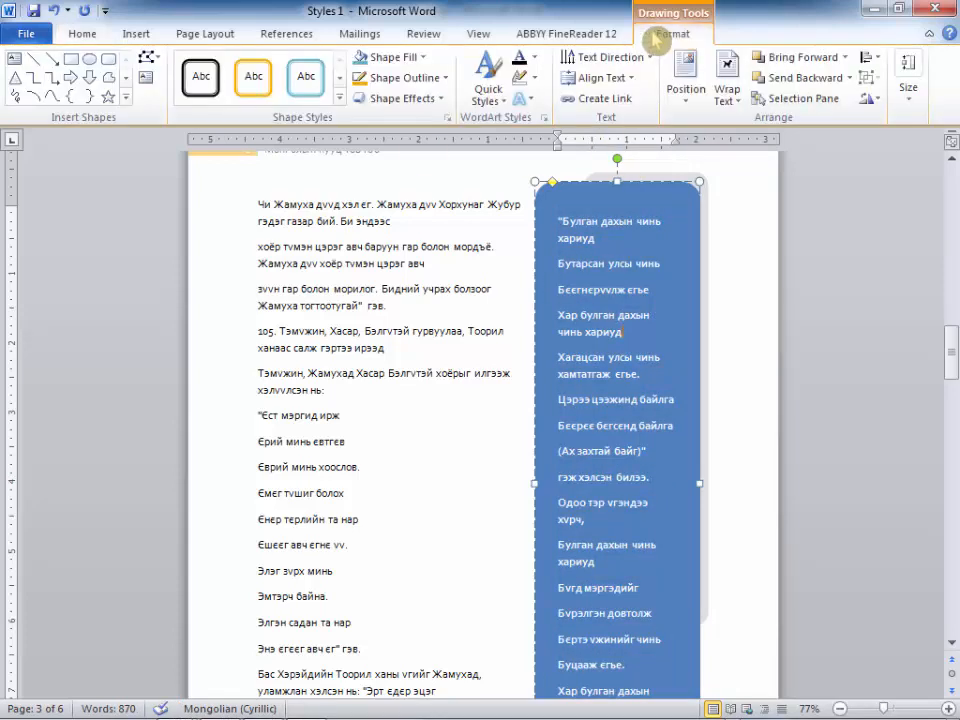
pyautogui.click(340, 97)
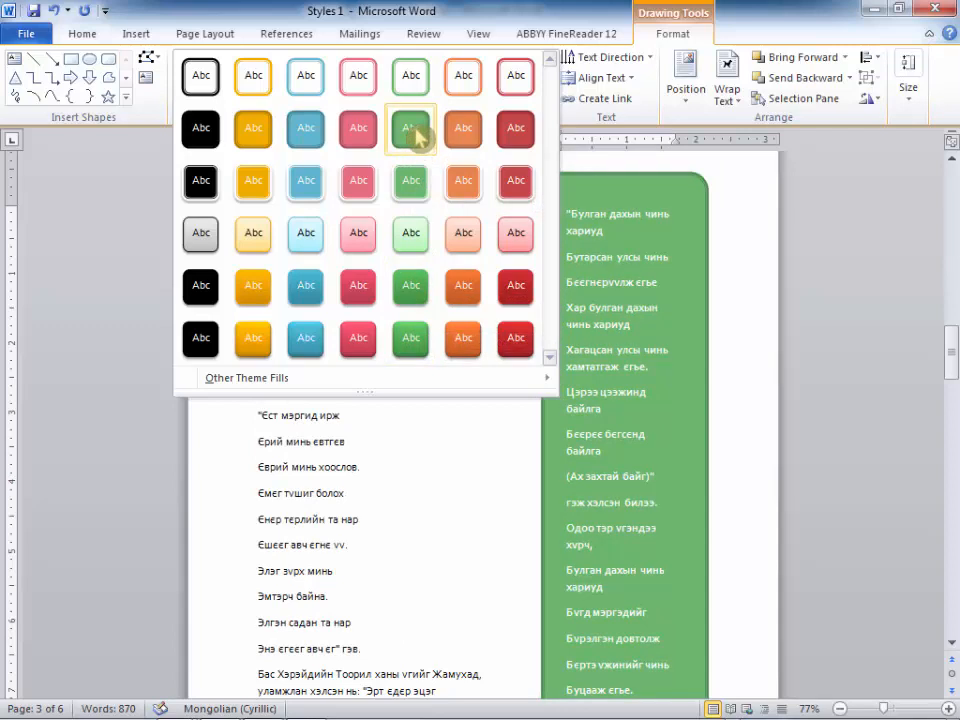
pyautogui.click(418, 190)
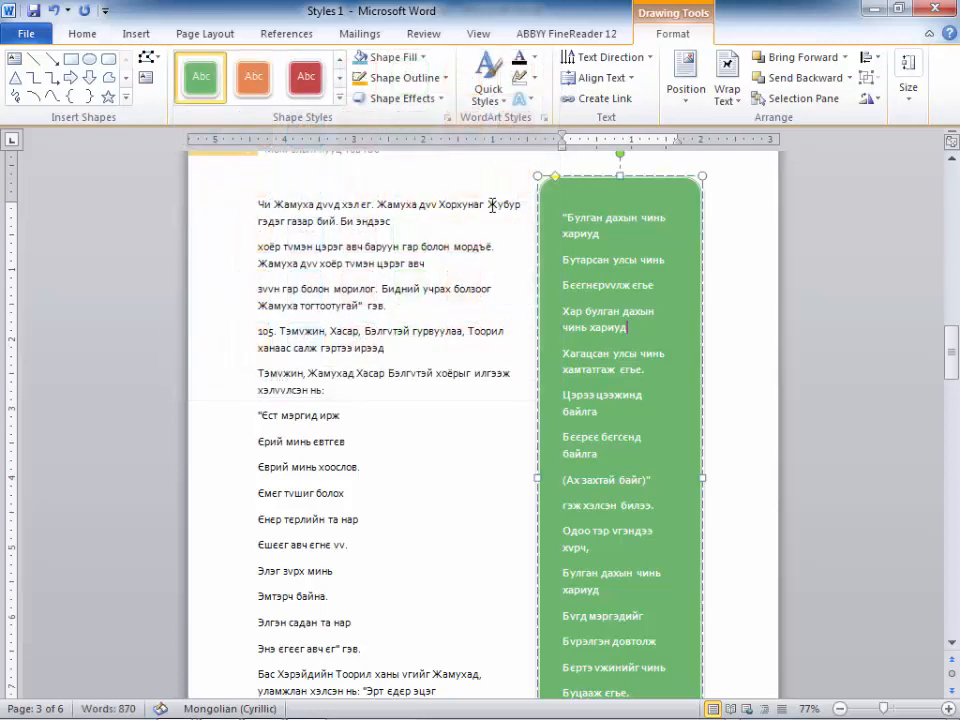
pyautogui.click(728, 412)
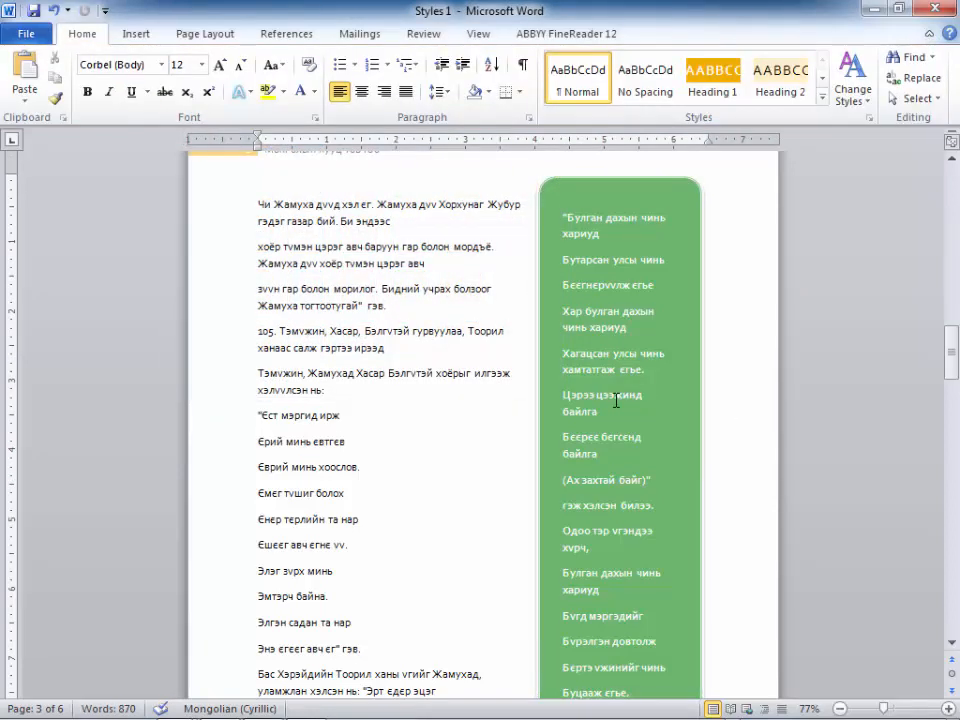
pyautogui.scroll(-3, 616, 400)
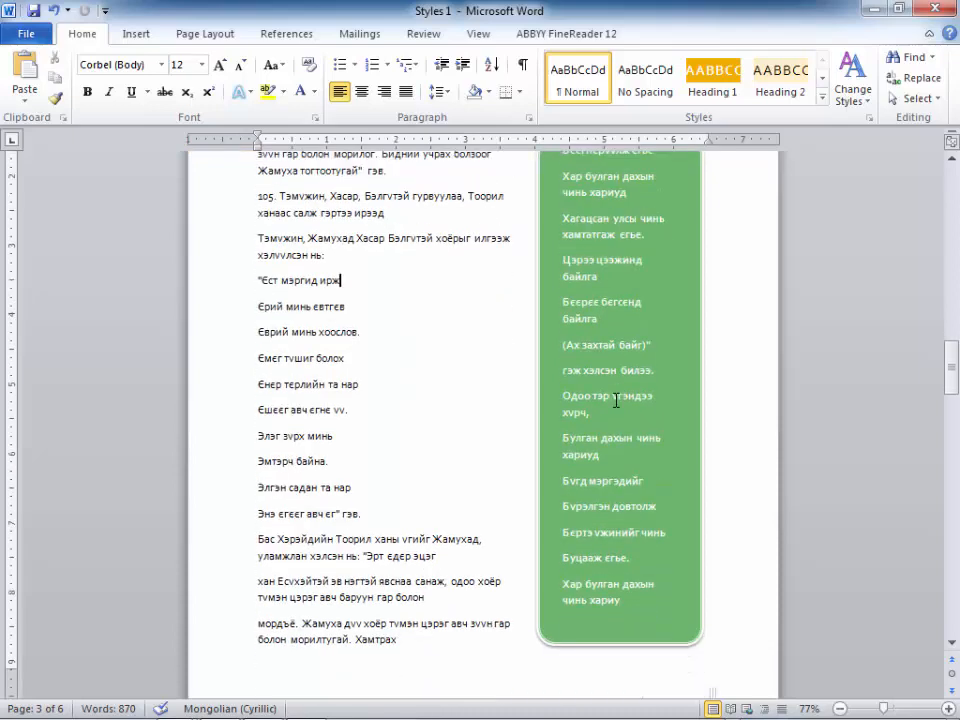
# - Examine the page layout around the green sidebar, comparing it with the neighbouring pages at single-page and side-by-side zoom levels
pyautogui.scroll(3, 616, 400)
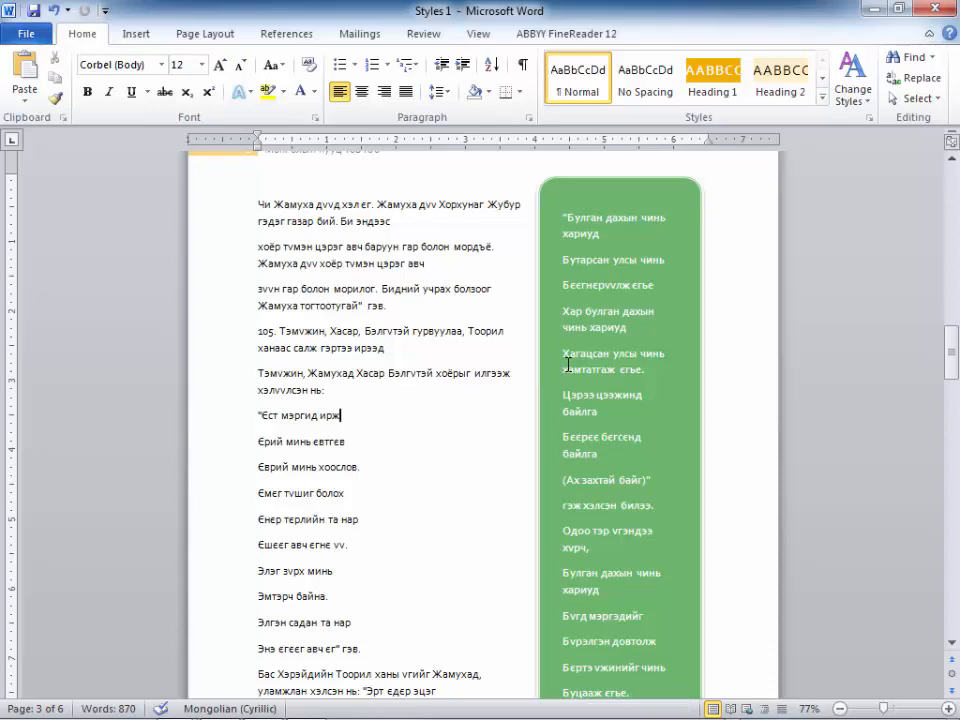
pyautogui.scroll(17, 572, 362)
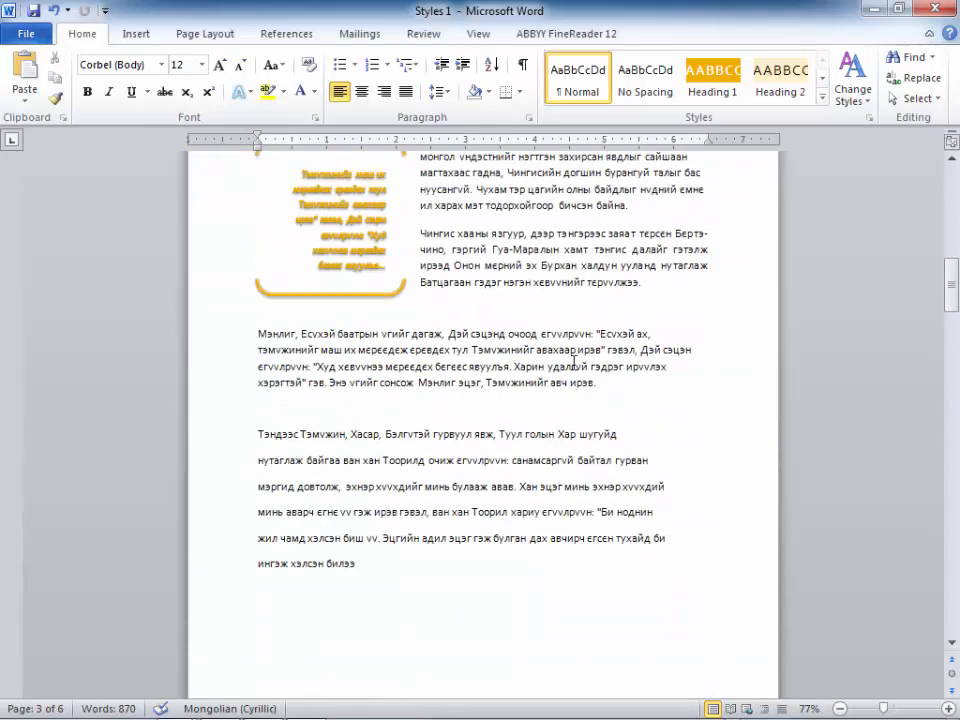
pyautogui.scroll(-8, 574, 362)
pyautogui.scroll(-9, 574, 362)
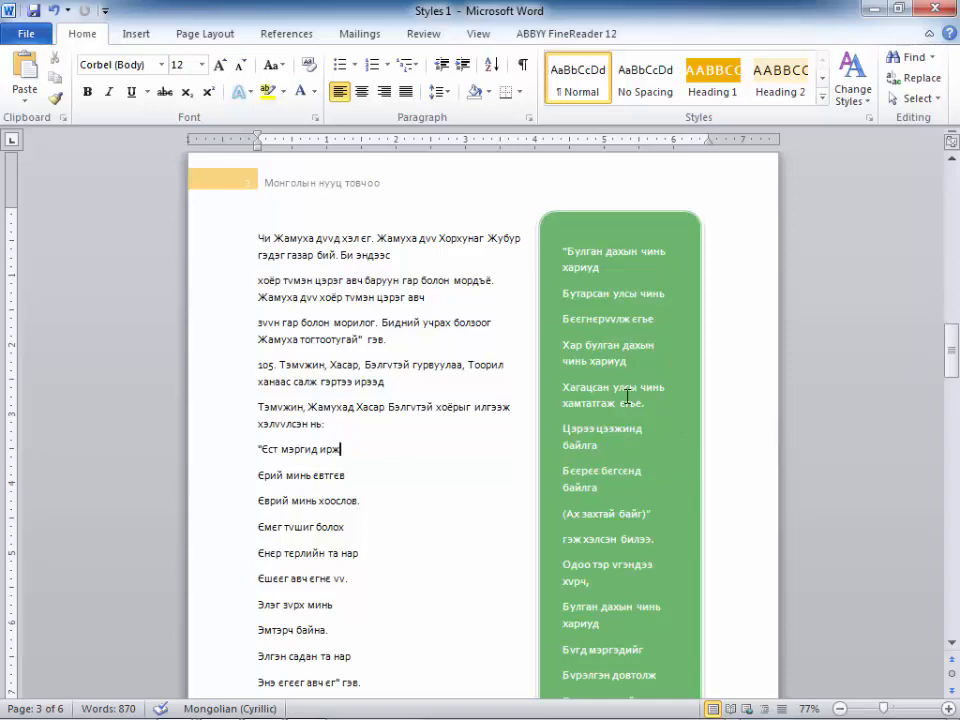
pyautogui.scroll(-1, 627, 396)
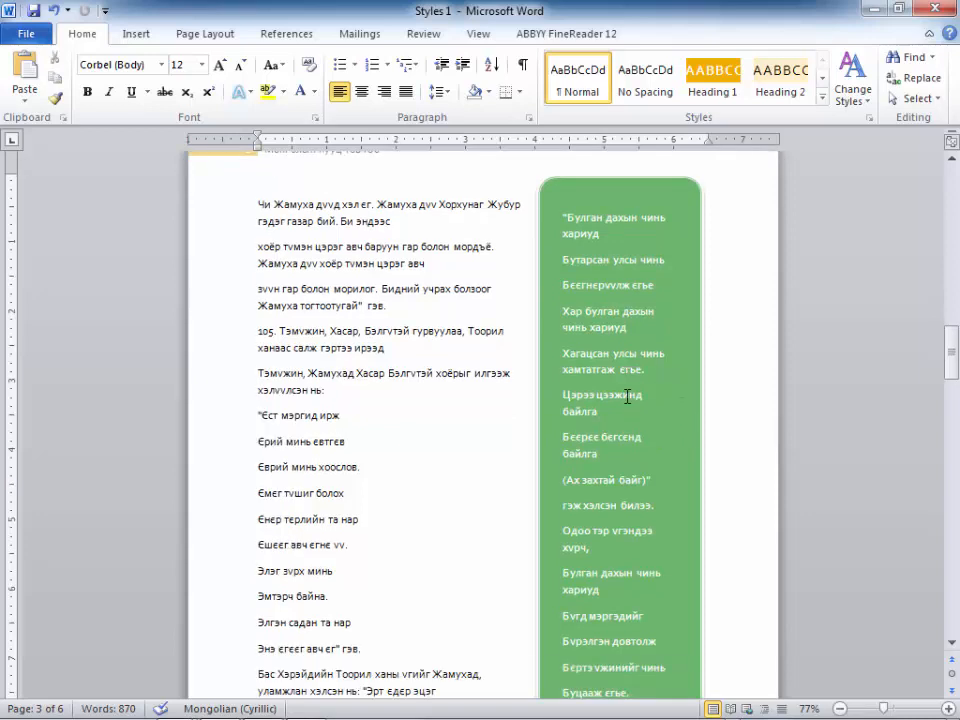
pyautogui.scroll(-4, 627, 396)
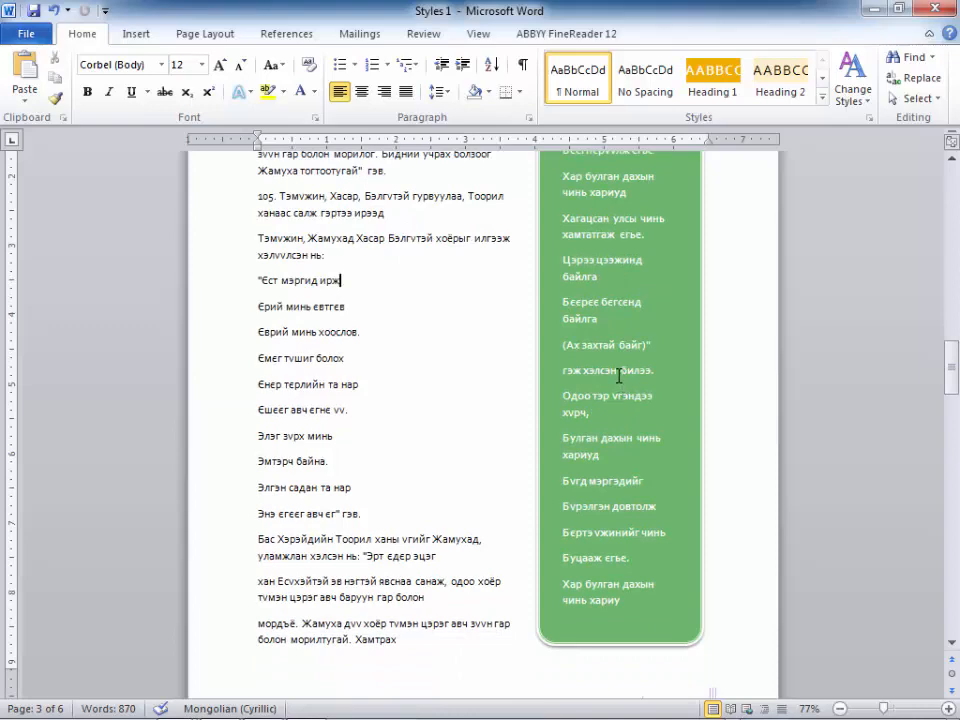
pyautogui.keyDown('ctrl'); pyautogui.scroll(-2, 619, 376); pyautogui.keyUp('ctrl')
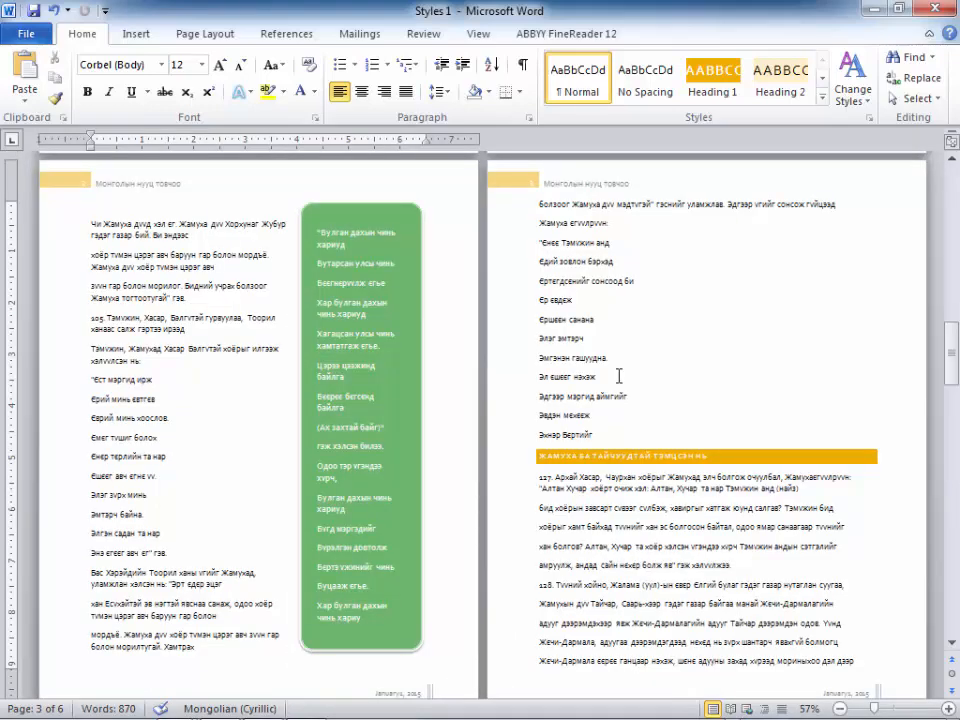
pyautogui.keyDown('ctrl'); pyautogui.scroll(3, 619, 376); pyautogui.keyUp('ctrl')
pyautogui.keyDown('ctrl'); pyautogui.scroll(-3, 619, 376); pyautogui.keyUp('ctrl')
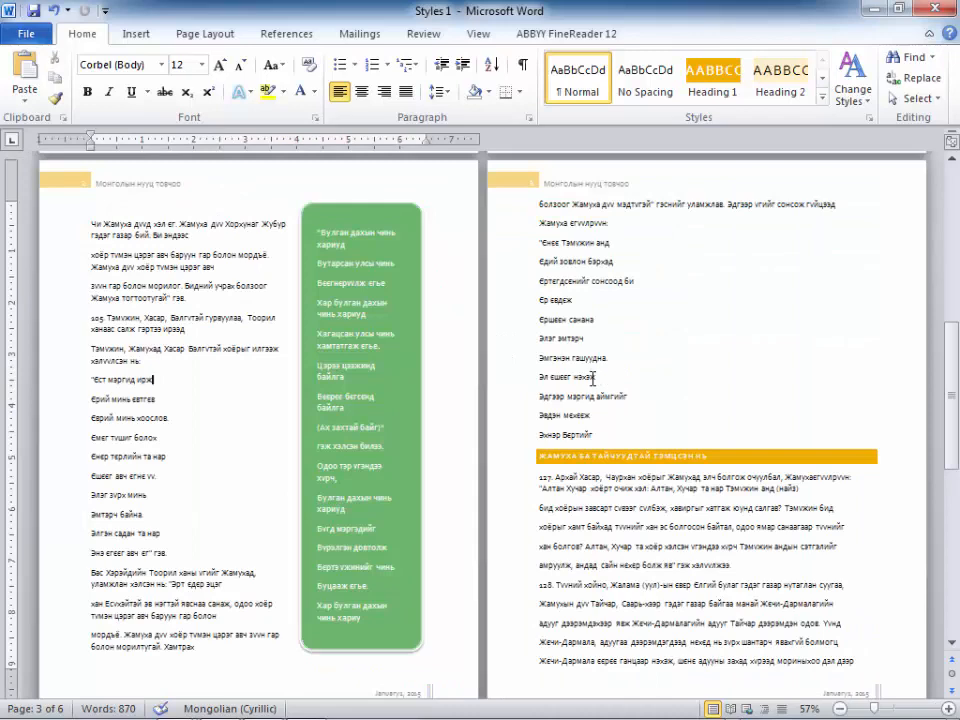
pyautogui.scroll(10, 593, 378)
pyautogui.scroll(-4, 593, 378)
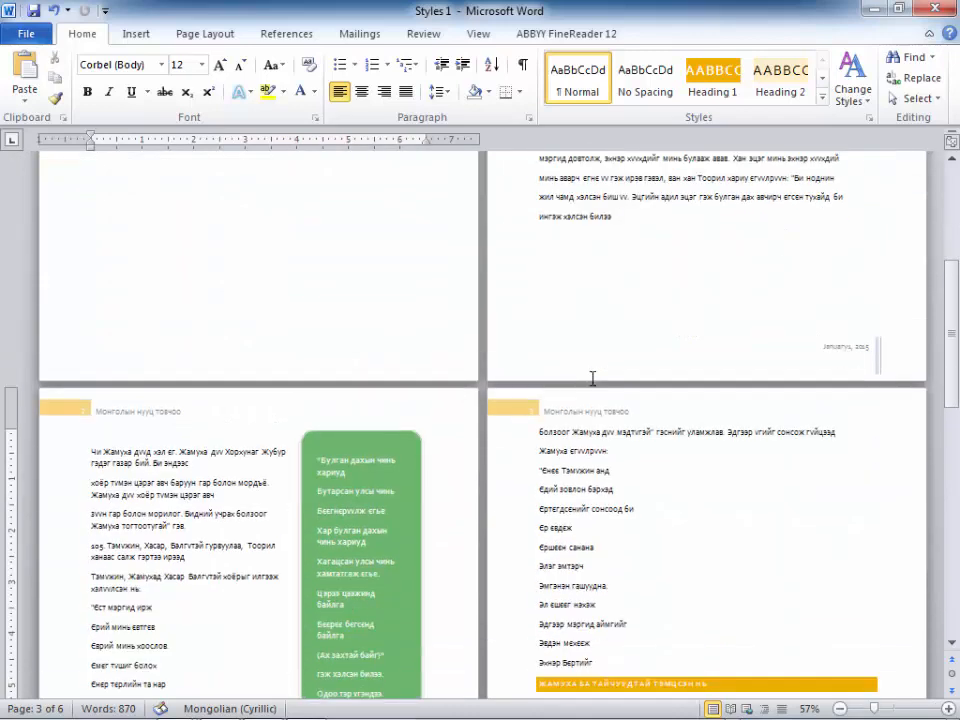
pyautogui.scroll(-5, 593, 378)
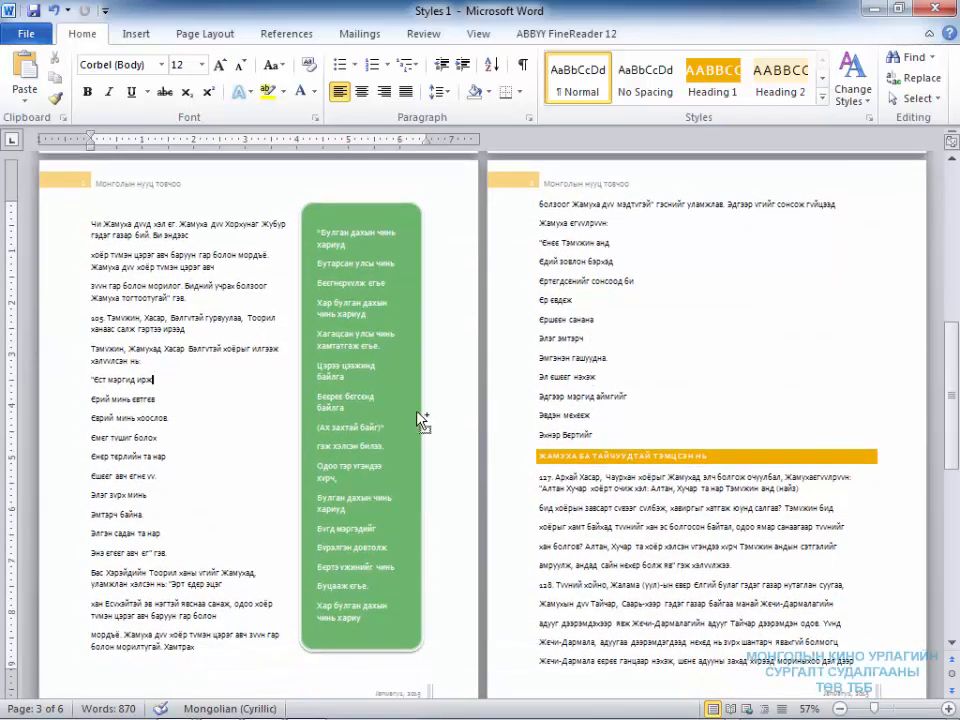
pyautogui.keyDown('ctrl'); pyautogui.scroll(1, 418, 413); pyautogui.keyUp('ctrl')
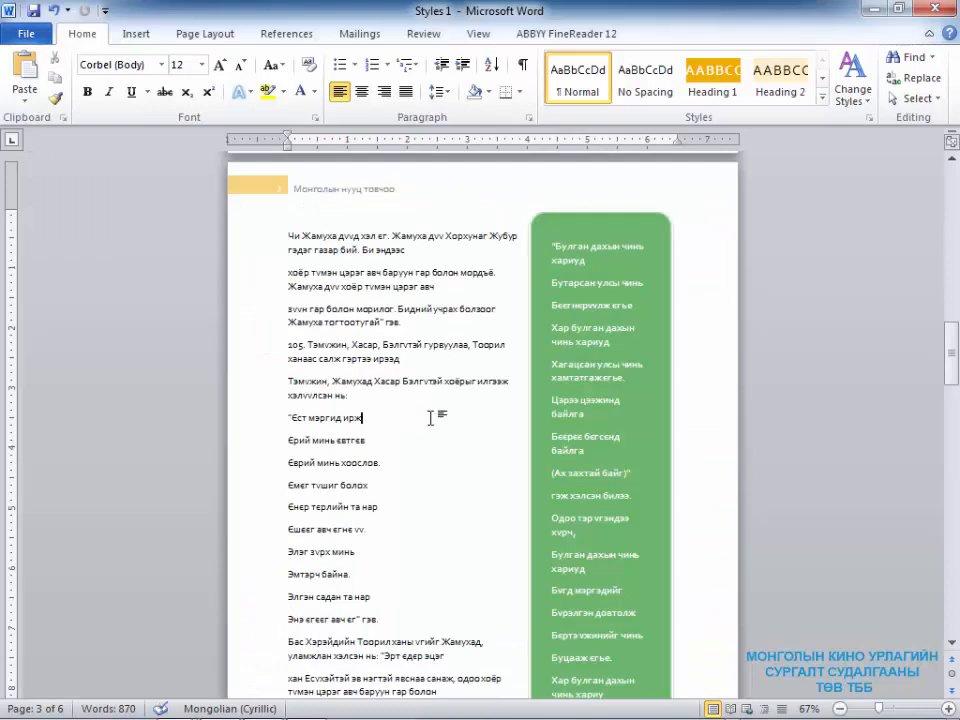
pyautogui.scroll(-1, 430, 418)
# - Highlight the gold pull quote's text in yellow and choose bright green as the highlighter colour
pyautogui.scroll(10, 432, 418)
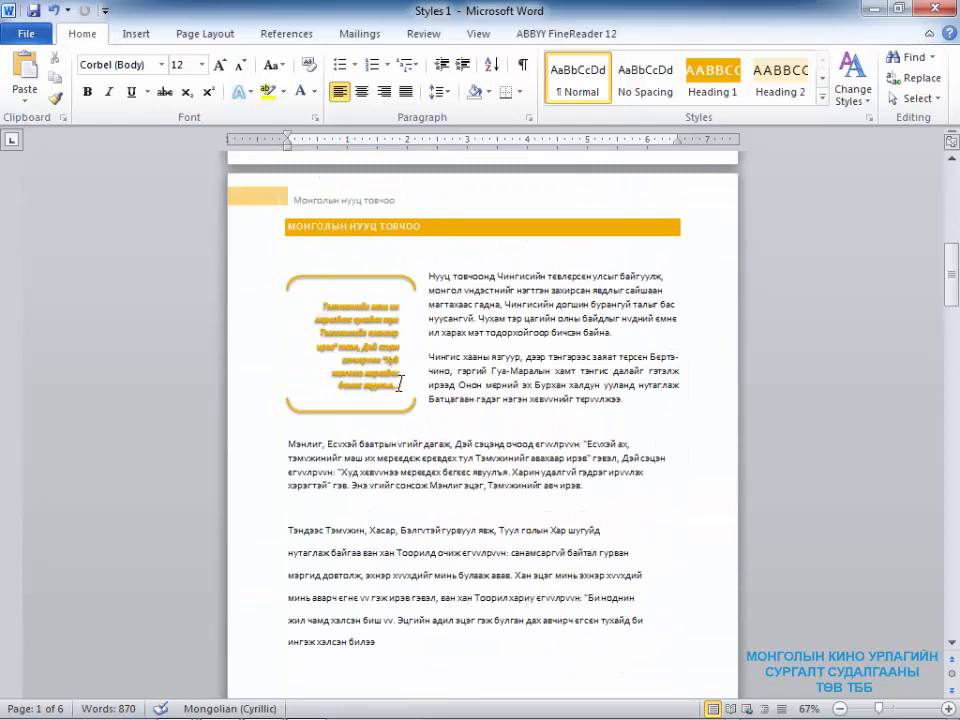
pyautogui.moveTo(399, 383); pyautogui.dragTo(321, 299)
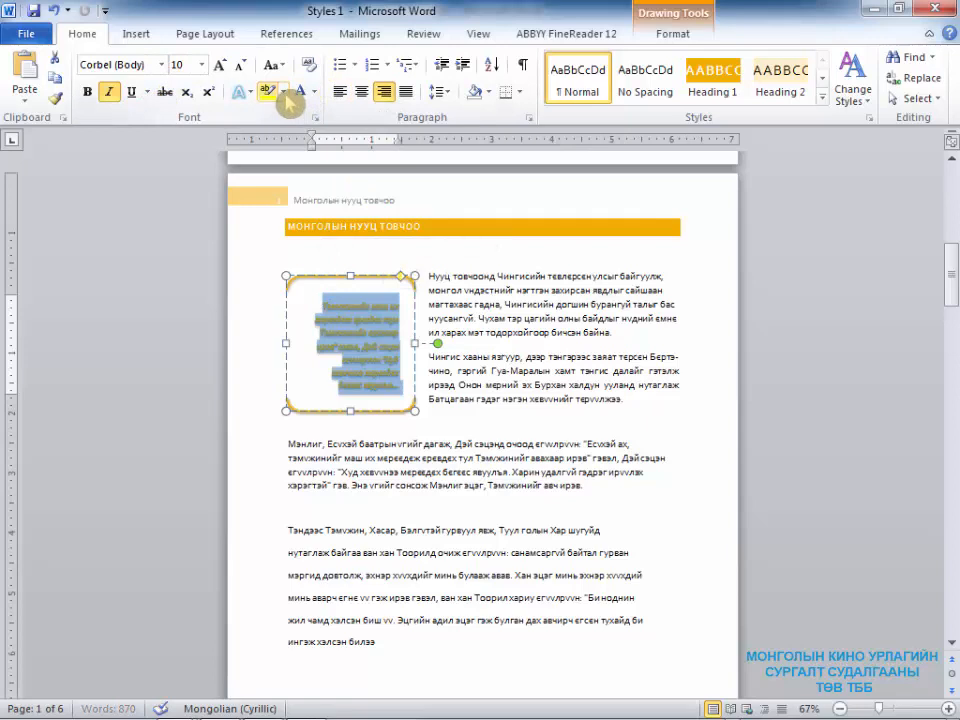
pyautogui.click(283, 96)
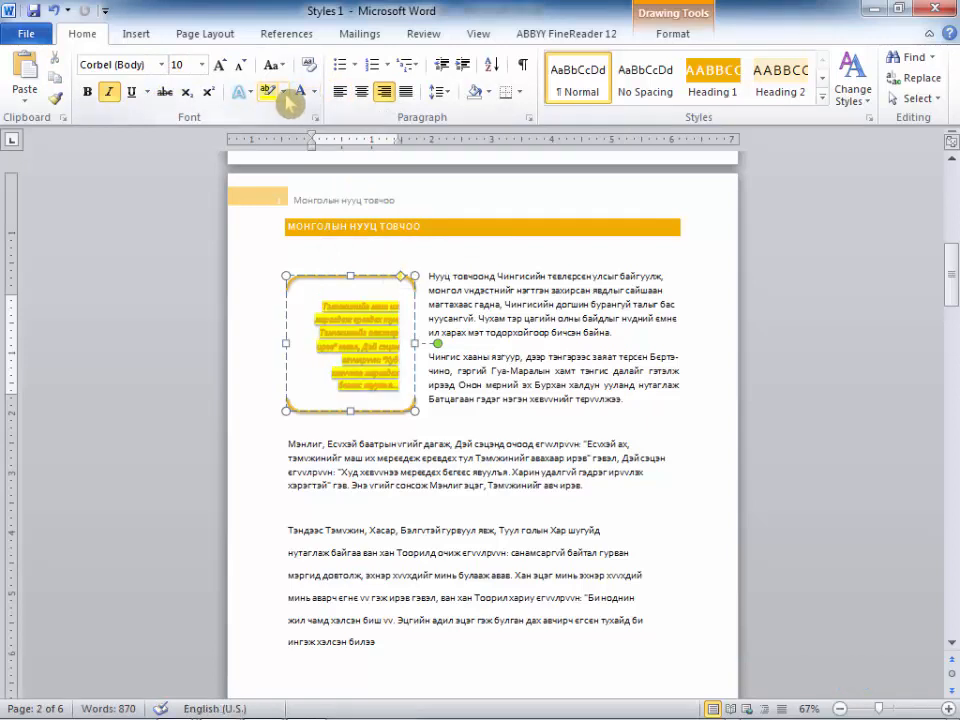
pyautogui.click(284, 92)
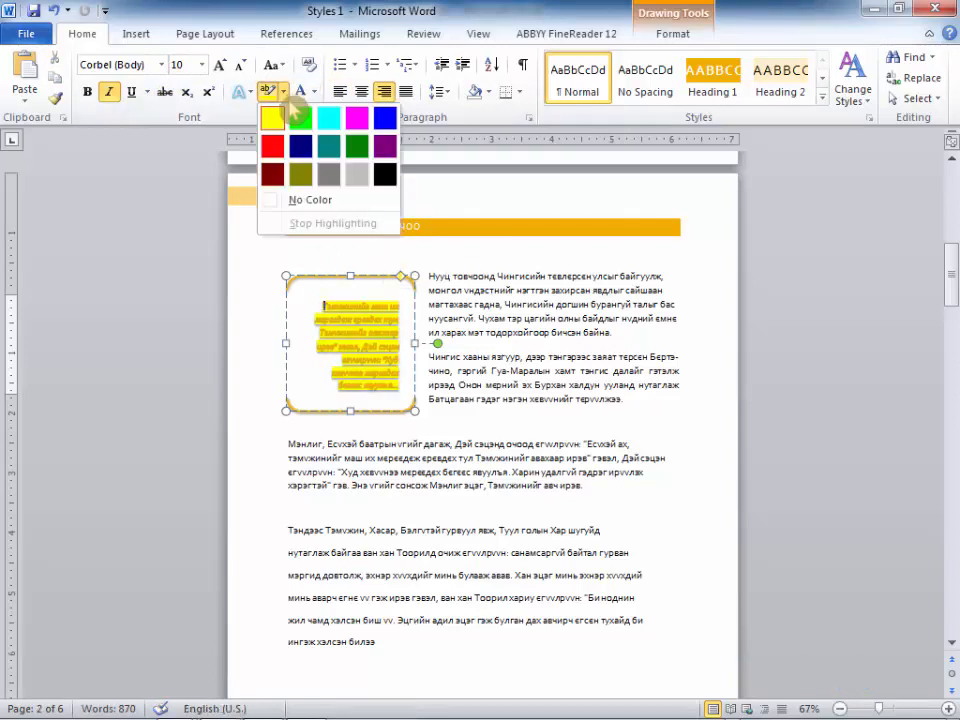
pyautogui.click(303, 130)
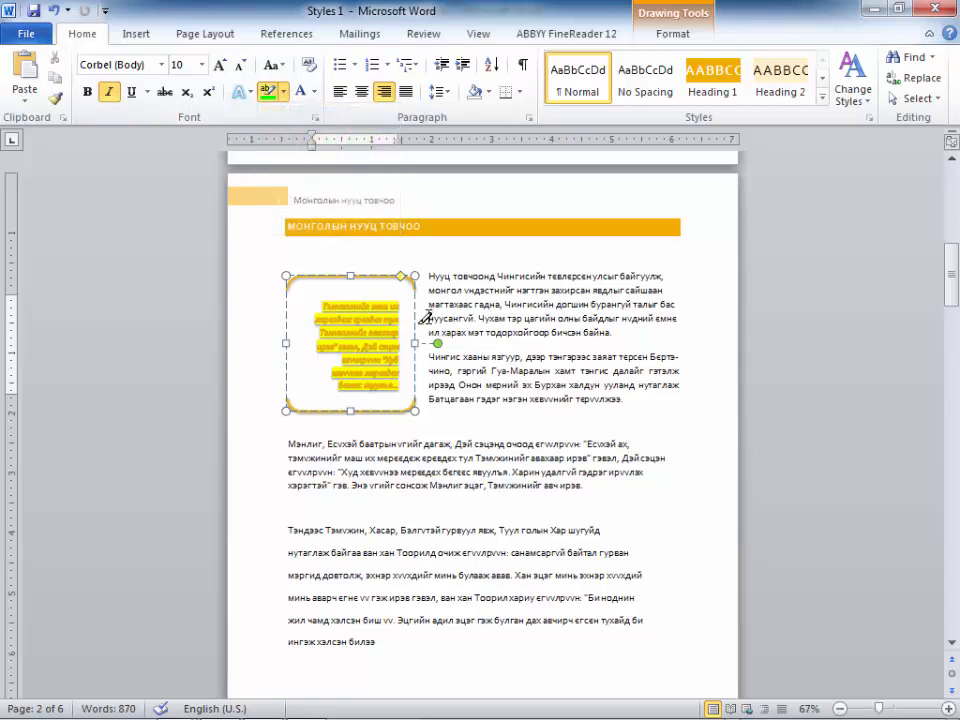